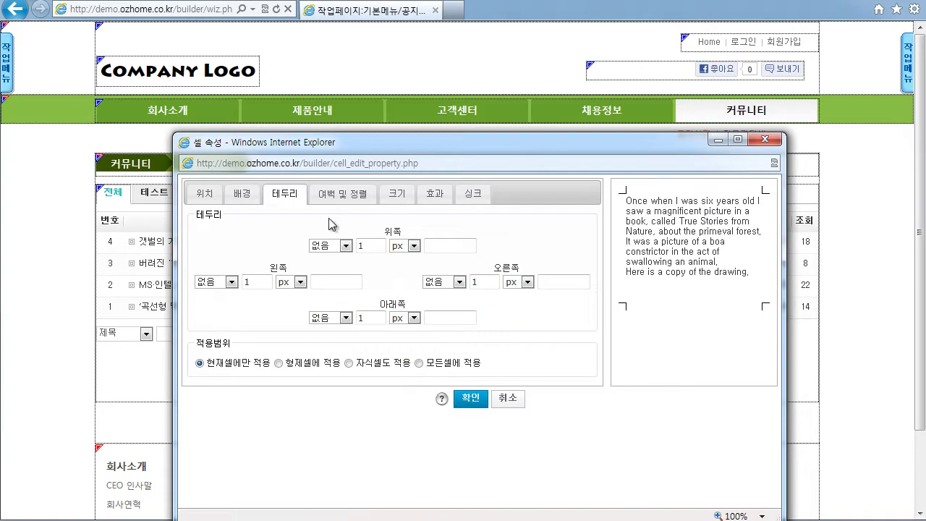
Set the cell's border styles to 실선 for the top, 점선 for the left, 파선 for the bottom and 이중선 for the right
{"action": "left_click_drag", "start_coordinate": [397, 142], "coordinate": [476, 121]}
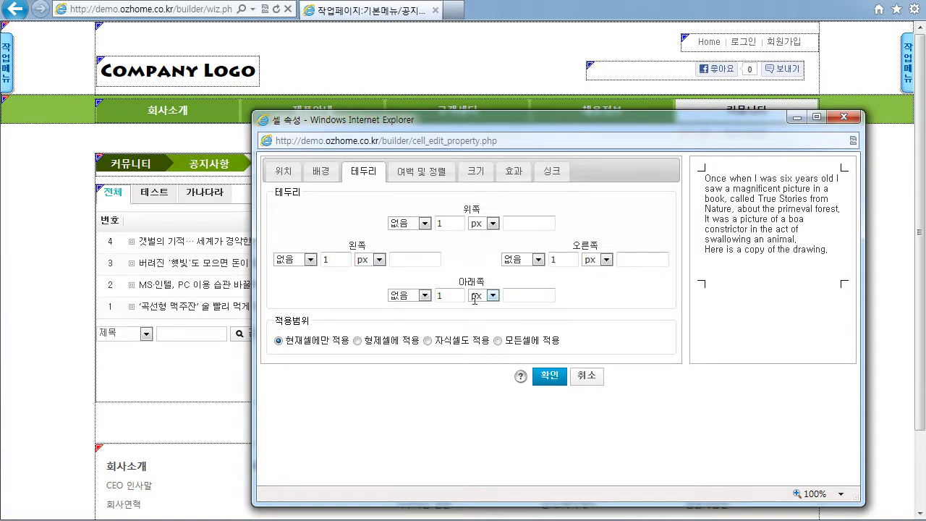
{"action": "left_click", "coordinate": [412, 224]}
{"action": "left_click", "coordinate": [407, 246]}
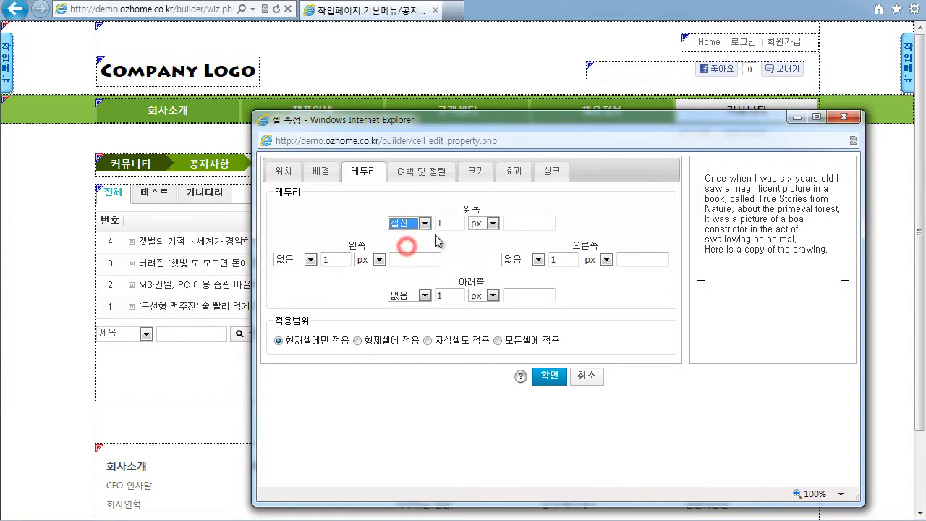
{"action": "left_click", "coordinate": [309, 260]}
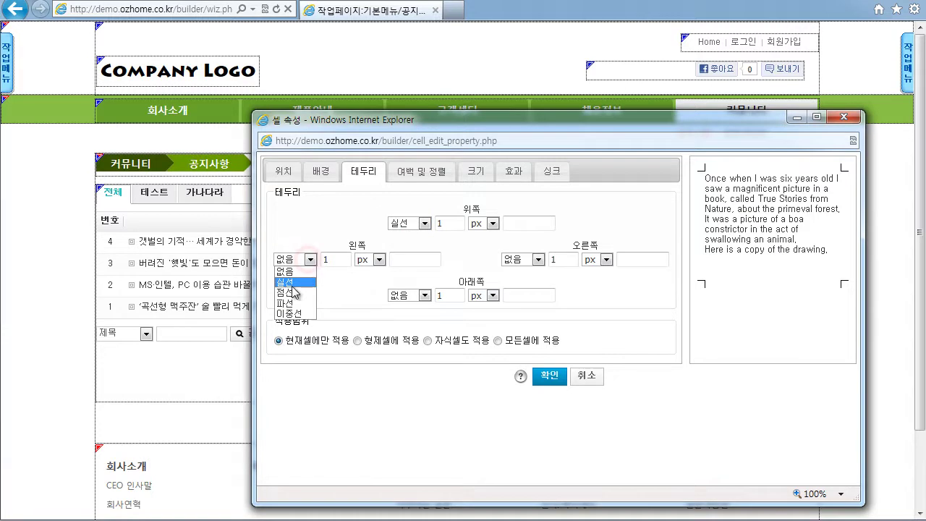
{"action": "left_click", "coordinate": [290, 294]}
{"action": "left_click", "coordinate": [409, 296]}
{"action": "left_click", "coordinate": [406, 337]}
{"action": "left_click", "coordinate": [520, 265]}
{"action": "left_click", "coordinate": [521, 309]}
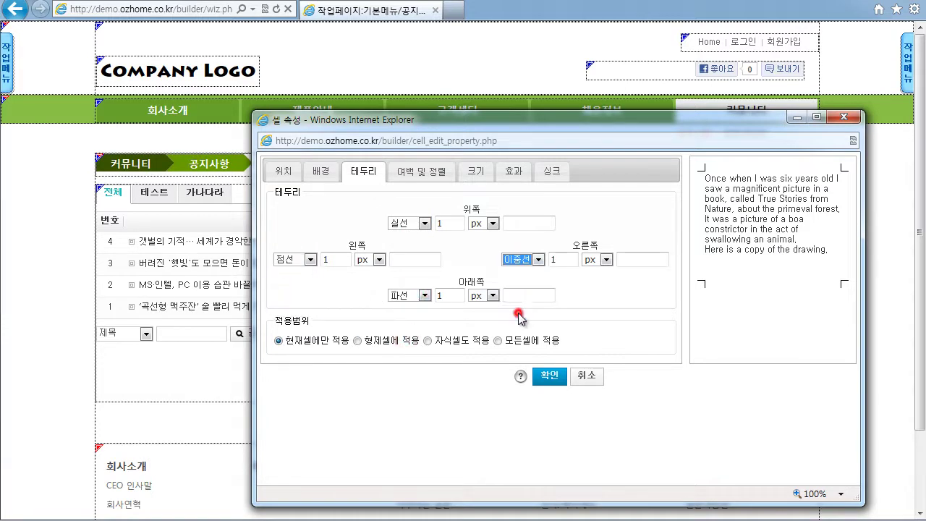
Set the top, left, right and bottom border colours of the cell to #000000
{"action": "double_click", "coordinate": [451, 224]}
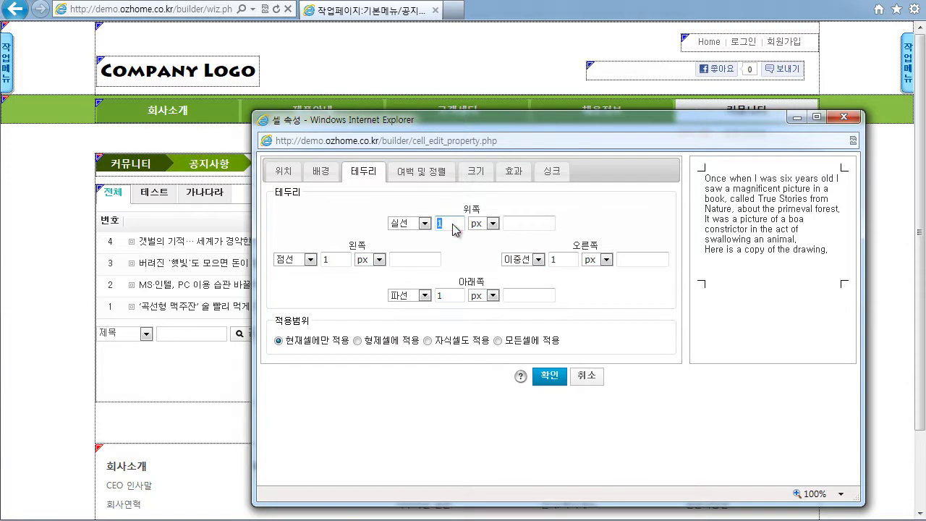
{"action": "left_click", "coordinate": [520, 223]}
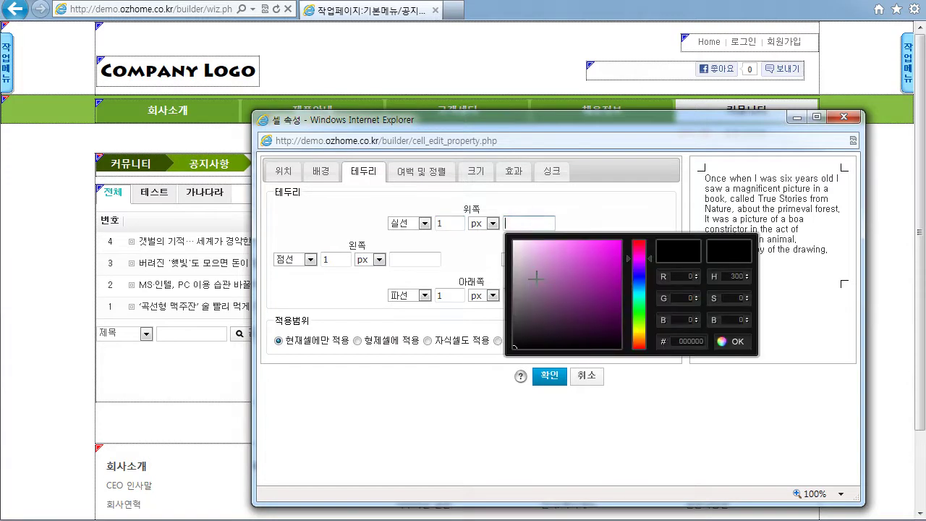
{"action": "left_click", "coordinate": [736, 342]}
{"action": "left_click", "coordinate": [535, 223]}
{"action": "left_click", "coordinate": [403, 262]}
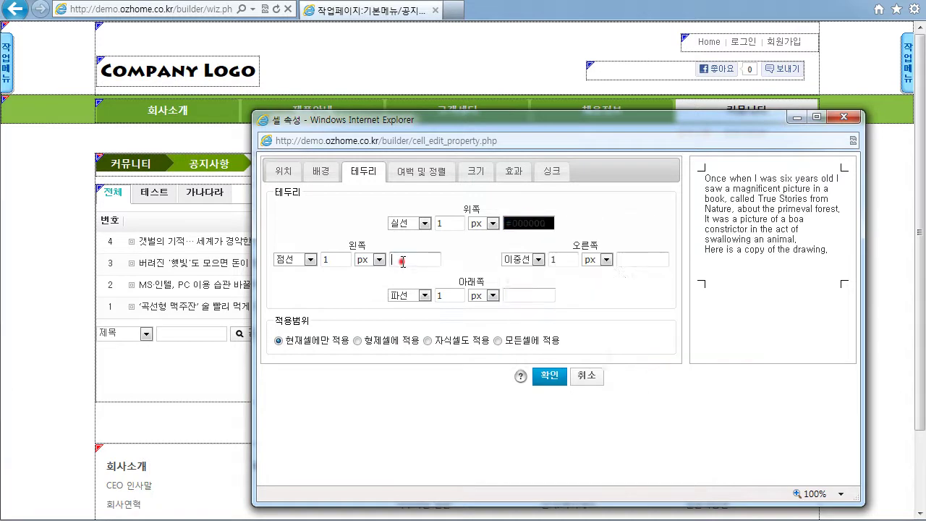
{"action": "left_click", "coordinate": [671, 306]}
{"action": "left_click", "coordinate": [651, 258]}
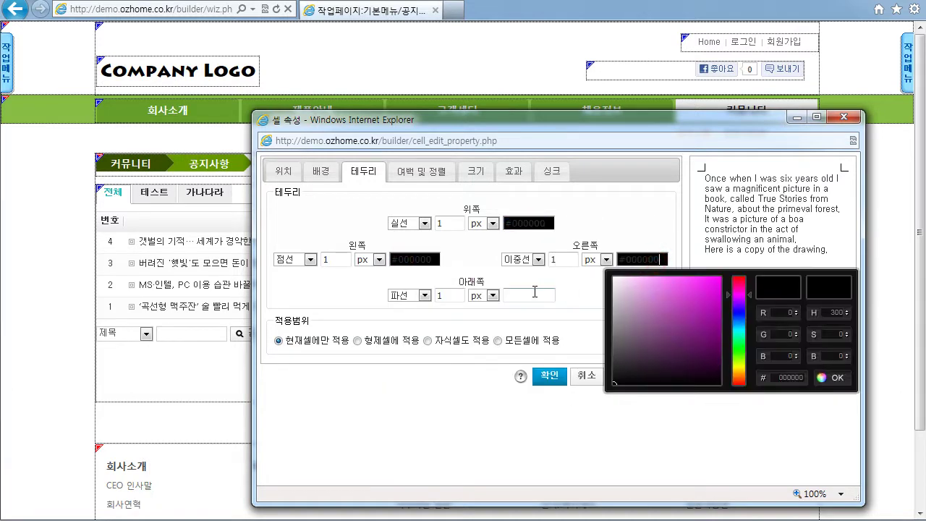
{"action": "left_click", "coordinate": [534, 293]}
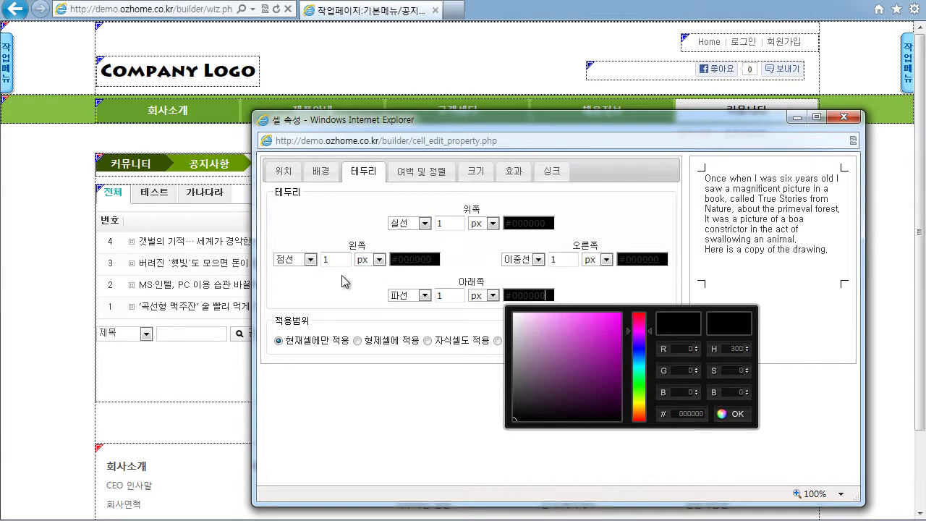
{"action": "left_click", "coordinate": [609, 290]}
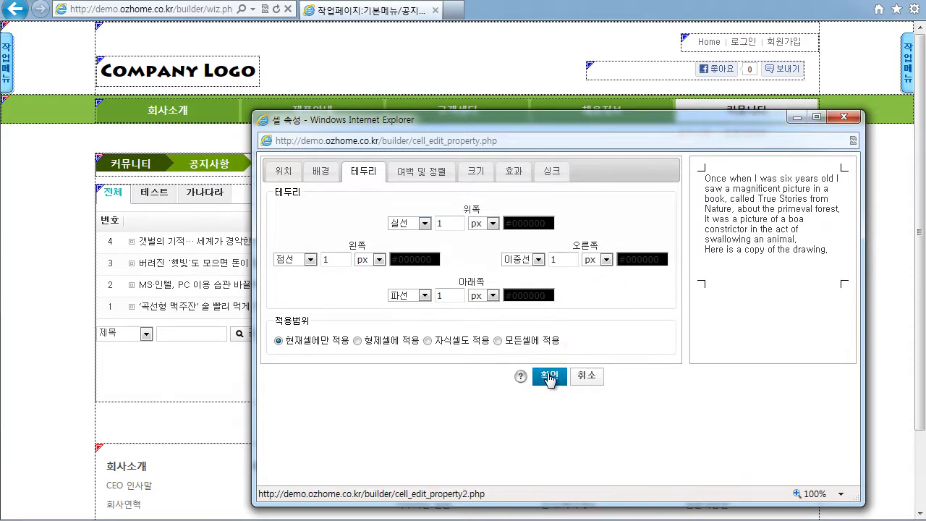
Set the cell's inner padding (내부여백) to 5 px on all four sides
{"action": "left_click", "coordinate": [421, 172]}
{"action": "left_click", "coordinate": [341, 223]}
{"action": "type", "text": "5"}
{"action": "left_click", "coordinate": [292, 257]}
{"action": "type", "text": "5"}
{"action": "left_click", "coordinate": [341, 294]}
{"action": "type", "text": "5"}
{"action": "left_click", "coordinate": [402, 258]}
{"action": "type", "text": "5"}
Set the cell's outer margin (외부여백) to 5 px on all four sides and apply the cell properties
{"action": "left_click", "coordinate": [561, 223]}
{"action": "type", "text": "5"}
{"action": "left_click", "coordinate": [497, 258]}
{"action": "type", "text": "5"}
{"action": "left_click", "coordinate": [554, 293]}
{"action": "type", "text": "5"}
{"action": "left_click", "coordinate": [614, 259]}
{"action": "type", "text": "5"}
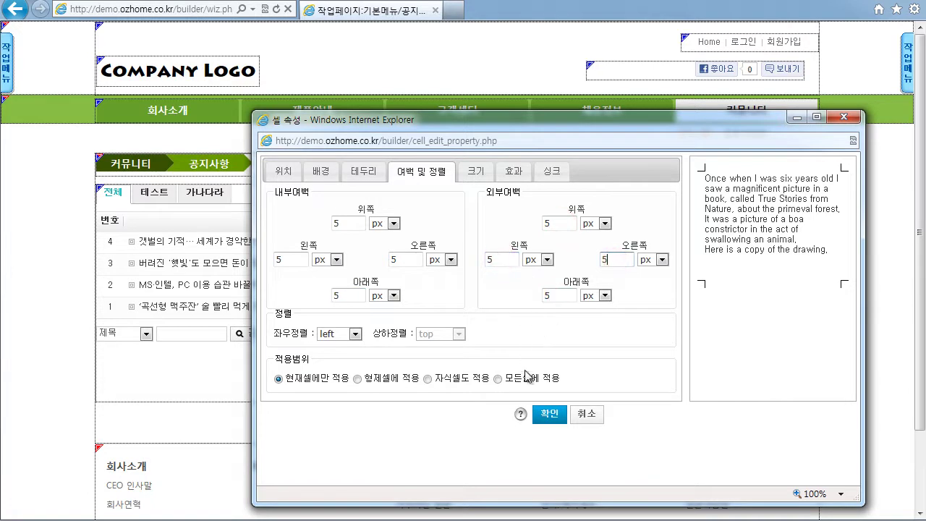
{"action": "left_click", "coordinate": [549, 416]}
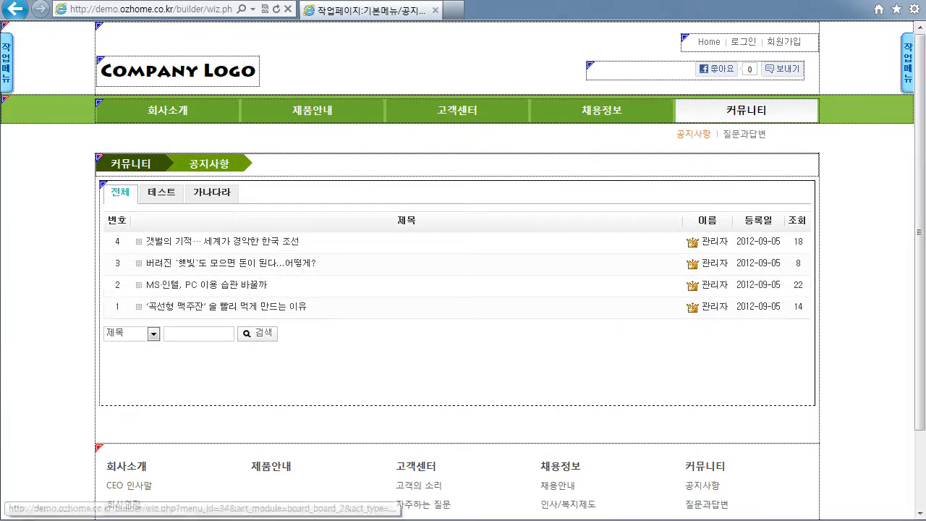
Set the cell divider lines (구분선) to 사용안함 in the builder's environment settings and apply
{"action": "left_click", "coordinate": [4, 62]}
{"action": "left_click", "coordinate": [40, 57]}
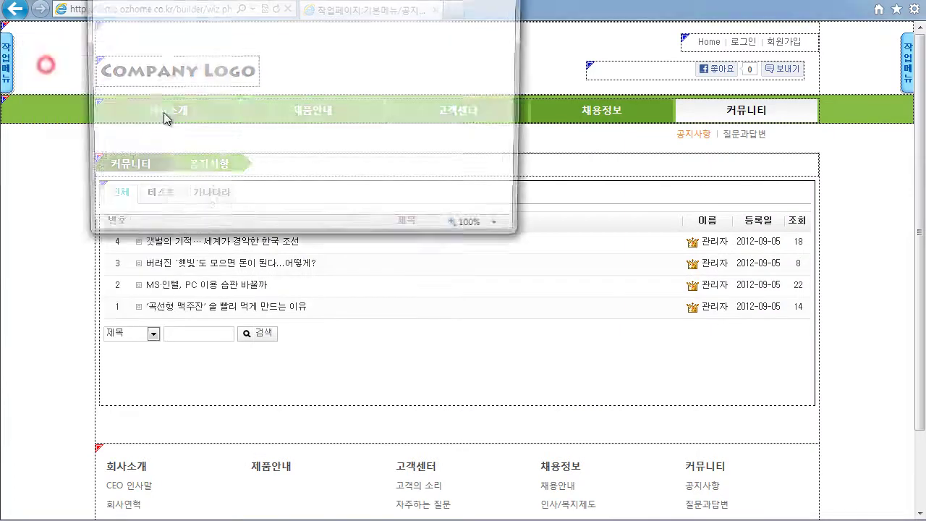
{"action": "left_click", "coordinate": [249, 267]}
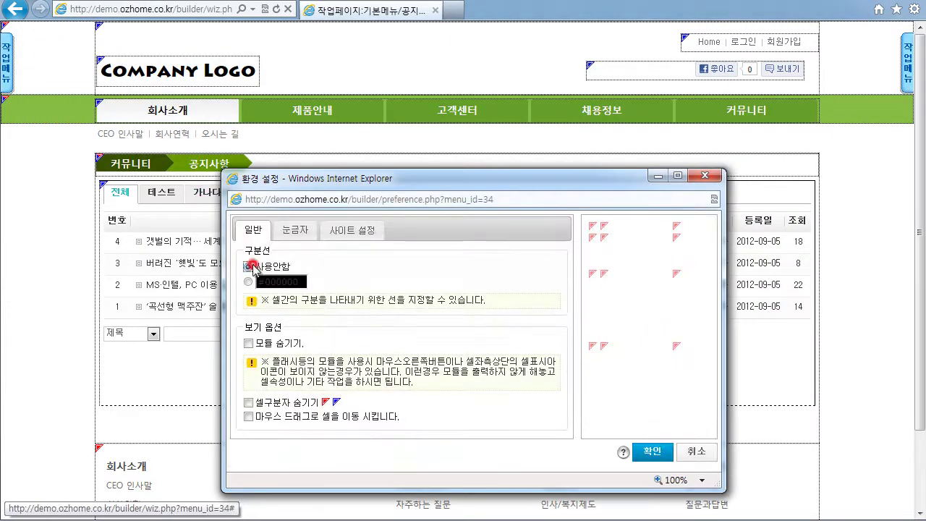
{"action": "left_click", "coordinate": [651, 453]}
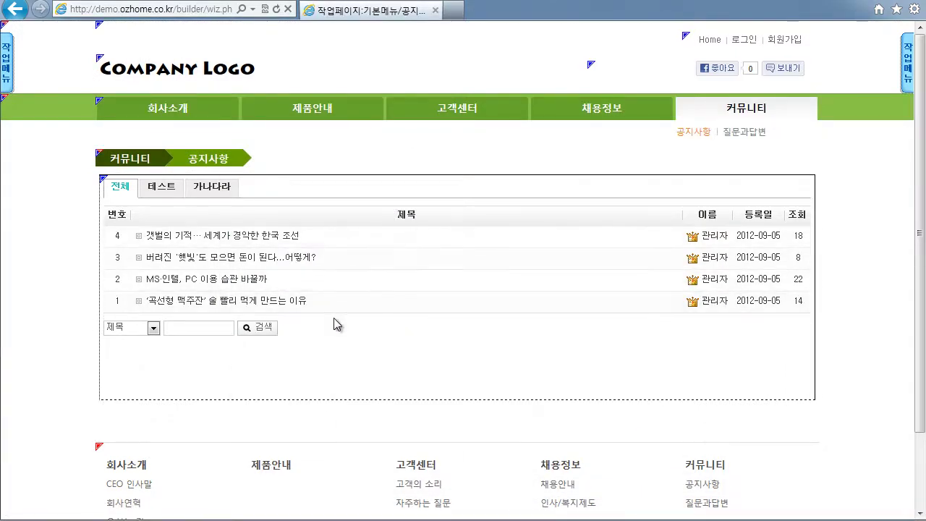
Open the border settings of the notice board cell and move the properties window clear of the cell's edge
{"action": "left_click", "coordinate": [335, 262]}
{"action": "left_click", "coordinate": [417, 264]}
{"action": "left_click", "coordinate": [423, 266]}
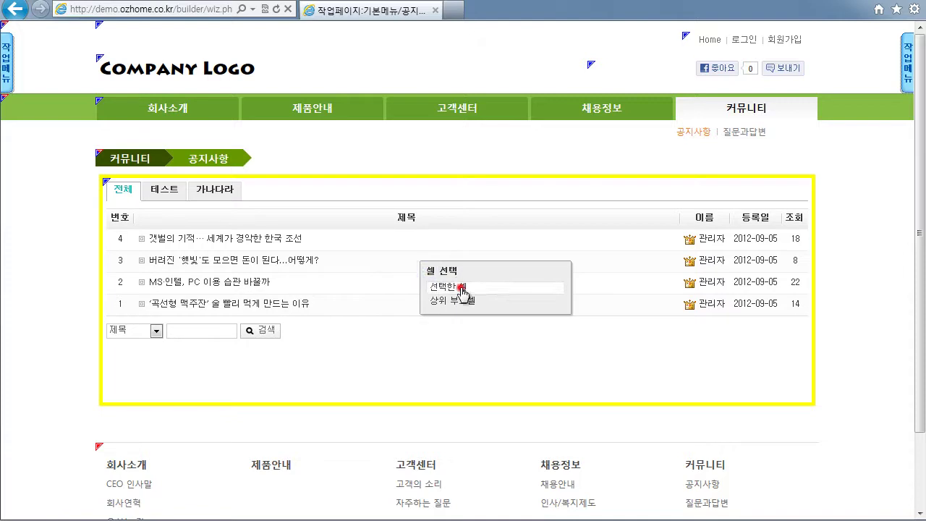
{"action": "left_click", "coordinate": [459, 286]}
{"action": "left_click", "coordinate": [482, 409]}
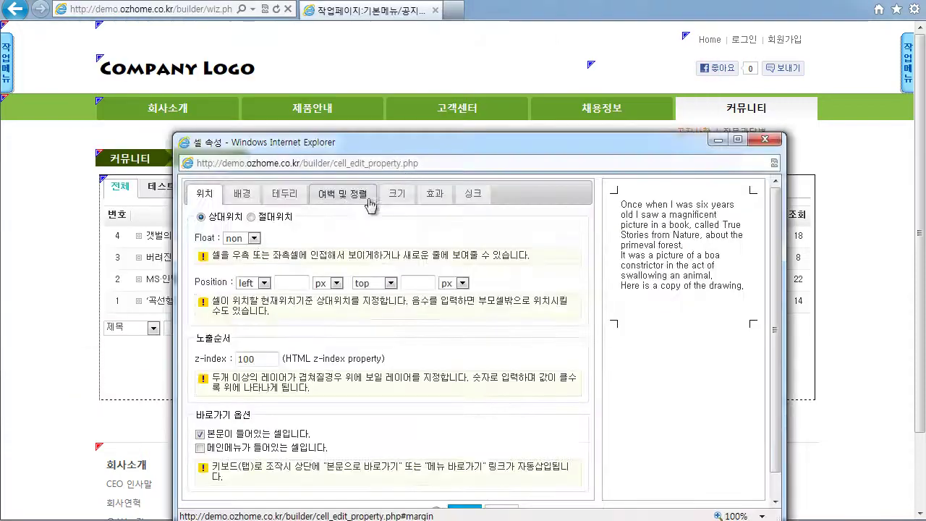
{"action": "left_click", "coordinate": [287, 194]}
{"action": "left_click_drag", "start_coordinate": [331, 152], "coordinate": [568, 158]}
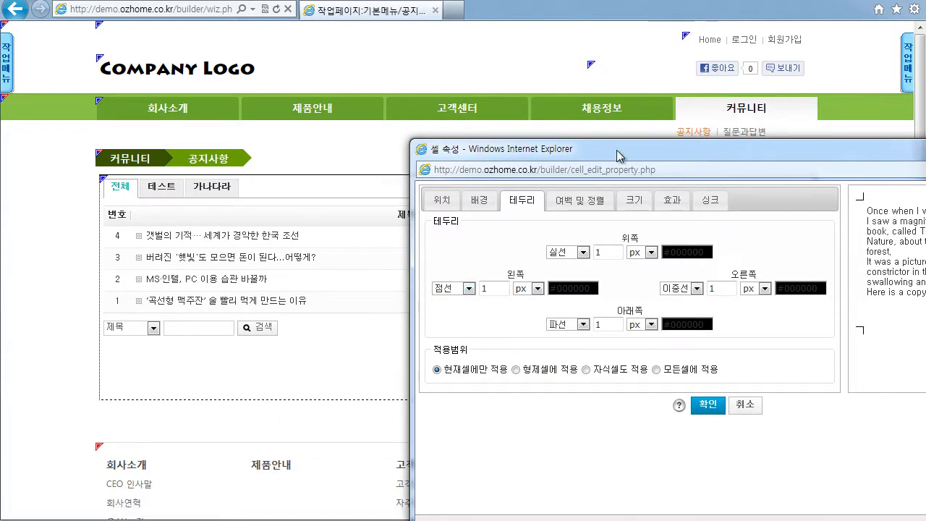
{"action": "left_click_drag", "start_coordinate": [615, 151], "coordinate": [233, 124]}
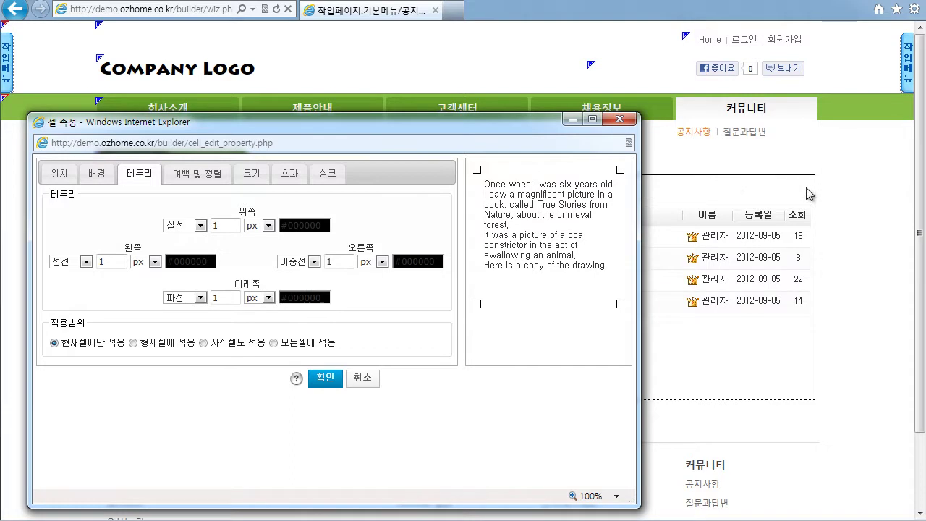
Set the notice board cell's border widths to 10 px on all four sides and apply them
{"action": "left_click", "coordinate": [225, 225]}
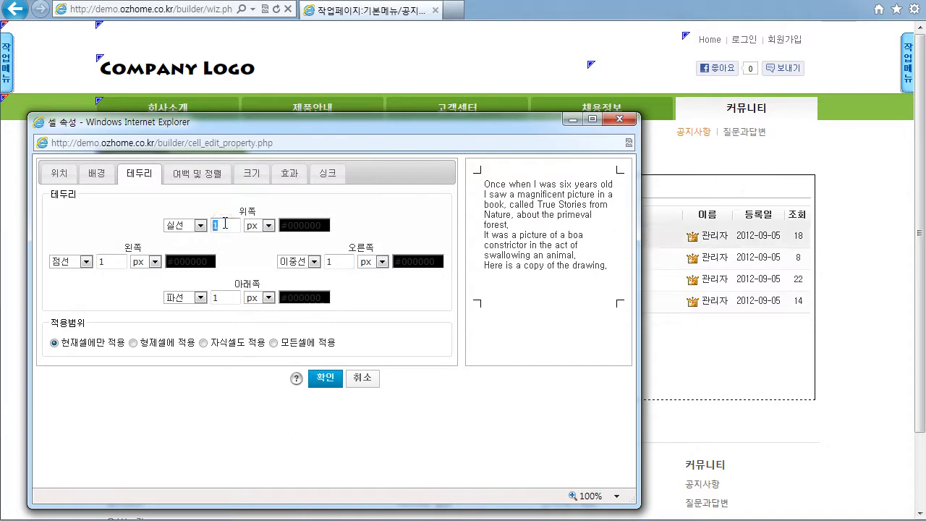
{"action": "left_click", "coordinate": [109, 258]}
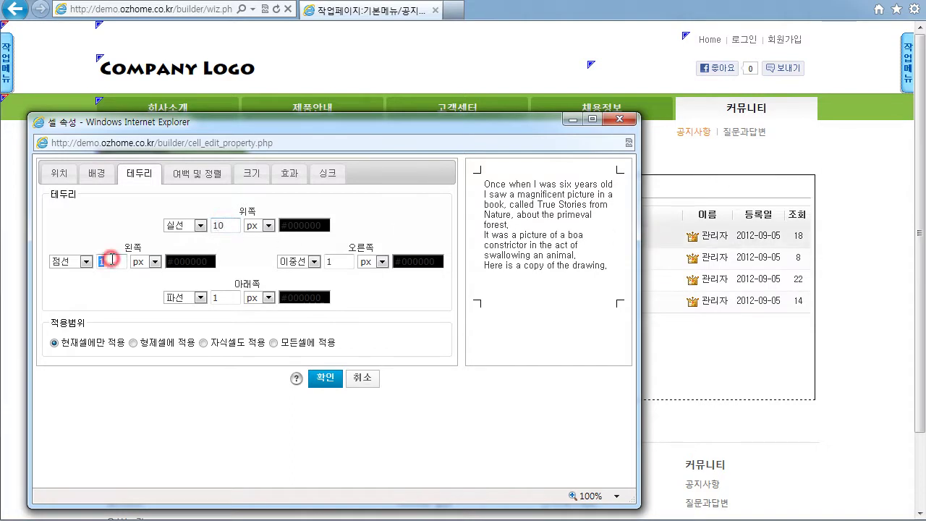
{"action": "type", "text": "0"}
{"action": "double_click", "coordinate": [224, 298]}
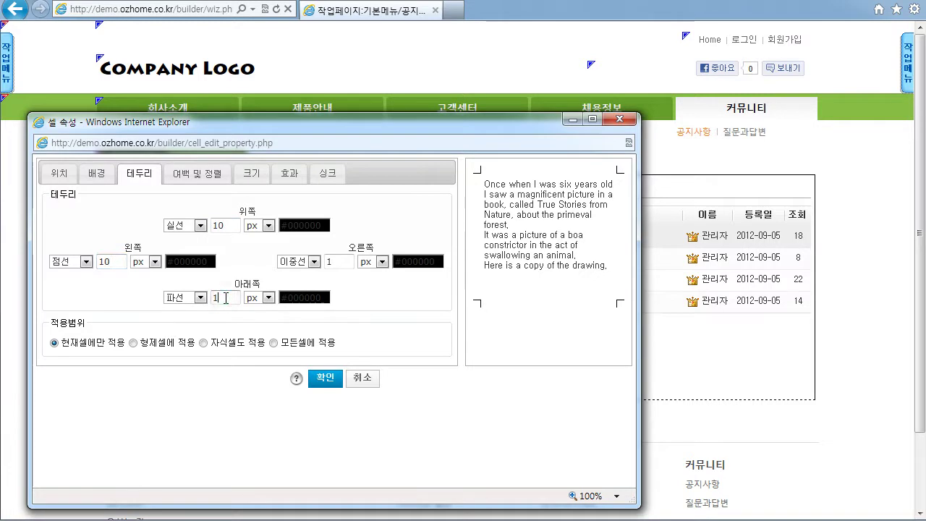
{"action": "type", "text": "10"}
{"action": "left_click", "coordinate": [339, 261]}
{"action": "type", "text": "0"}
{"action": "left_click", "coordinate": [325, 378]}
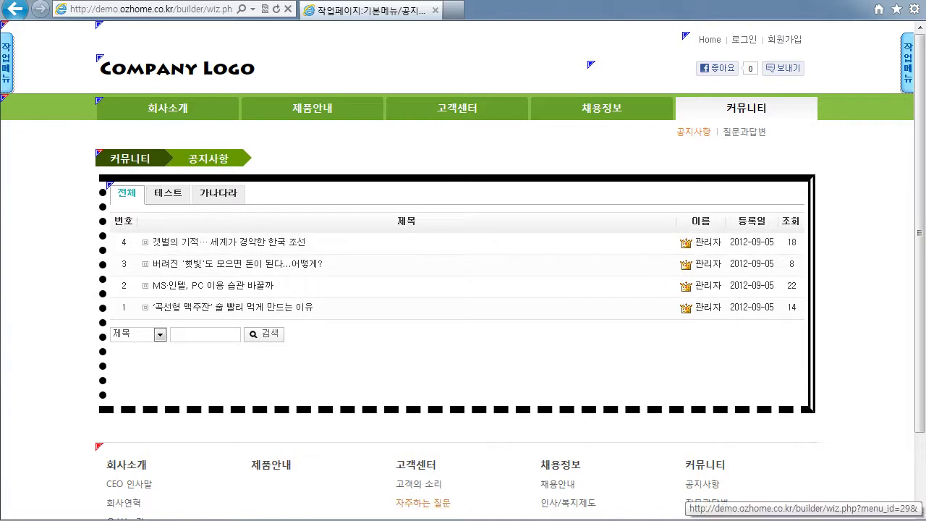
Reopen the notice board cell's properties, check the border settings and bring up the padding and alignment settings (여백 및 정렬)
{"action": "right_click", "coordinate": [411, 253]}
{"action": "left_click", "coordinate": [438, 276]}
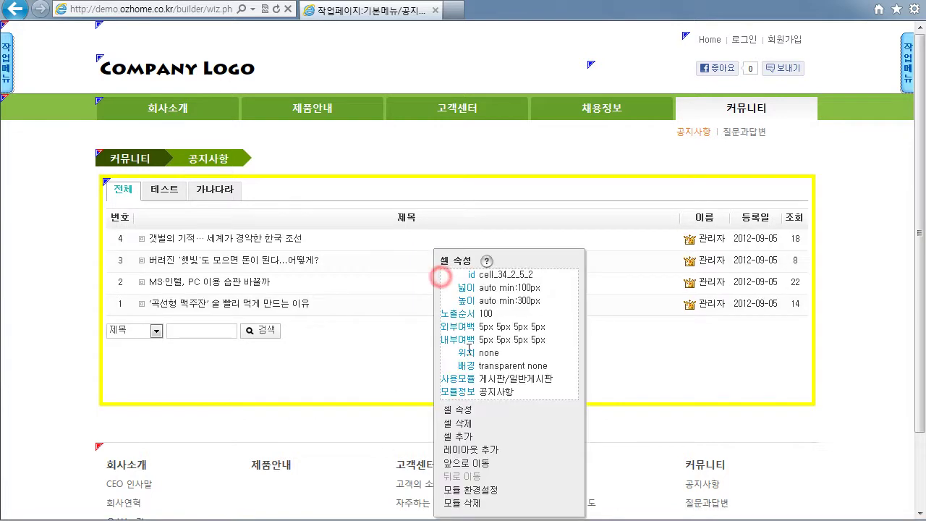
{"action": "left_click", "coordinate": [468, 410]}
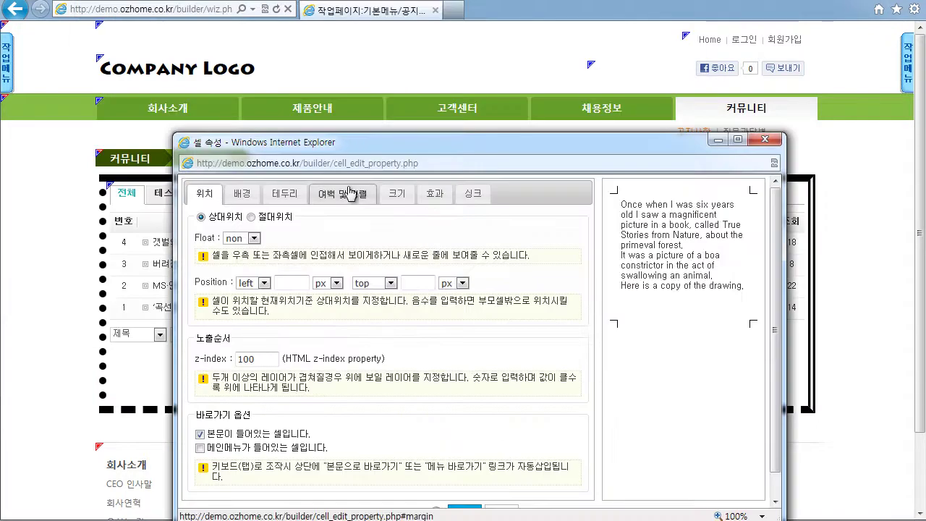
{"action": "left_click", "coordinate": [286, 194]}
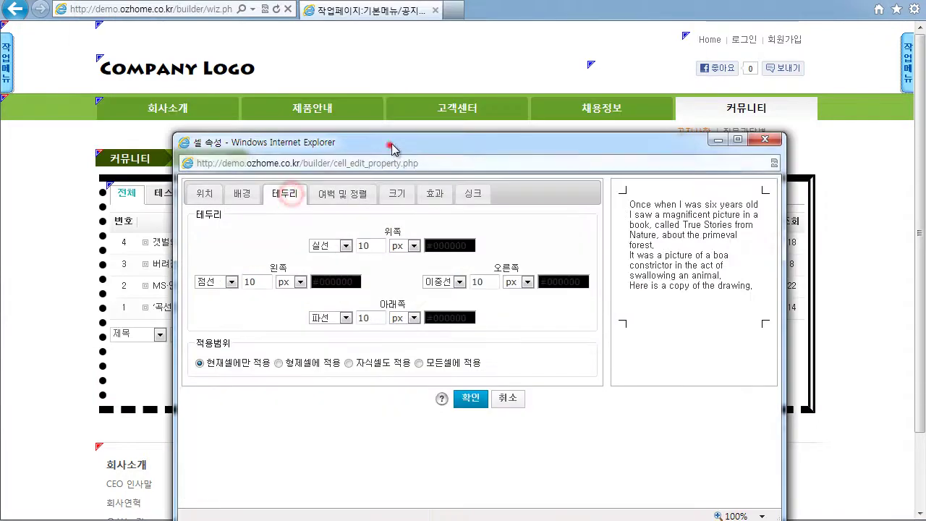
{"action": "left_click_drag", "start_coordinate": [390, 151], "coordinate": [407, 128]}
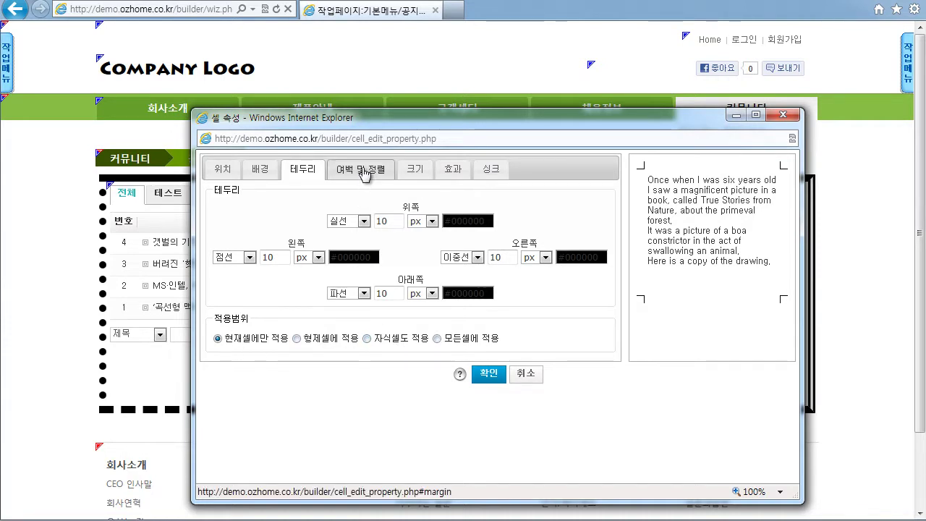
{"action": "left_click", "coordinate": [360, 170]}
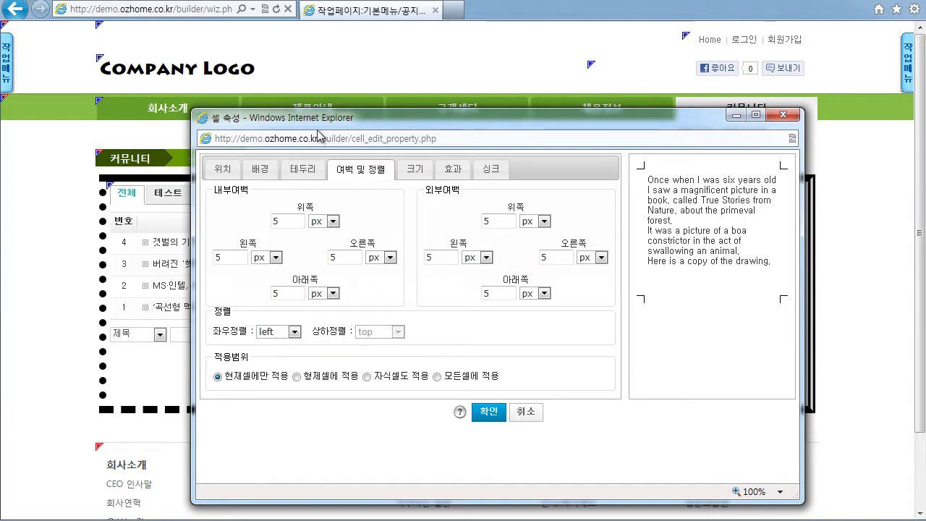
{"action": "left_click_drag", "start_coordinate": [322, 118], "coordinate": [488, 134]}
{"action": "right_click", "coordinate": [215, 247]}
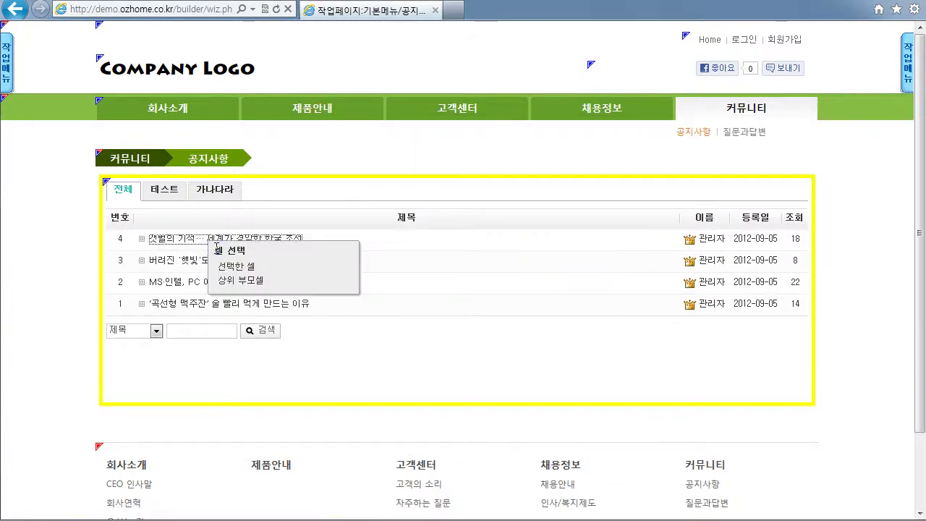
{"action": "left_click", "coordinate": [235, 266]}
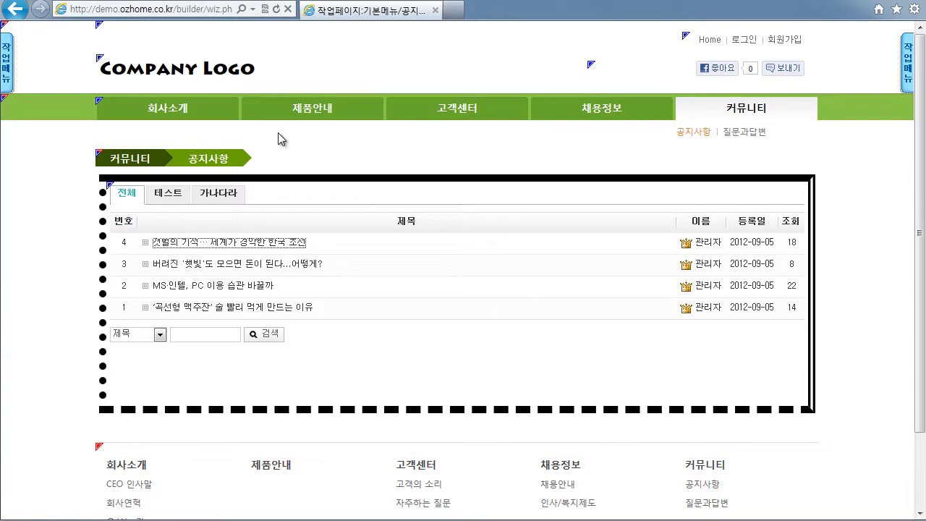
{"action": "double_click", "coordinate": [282, 269]}
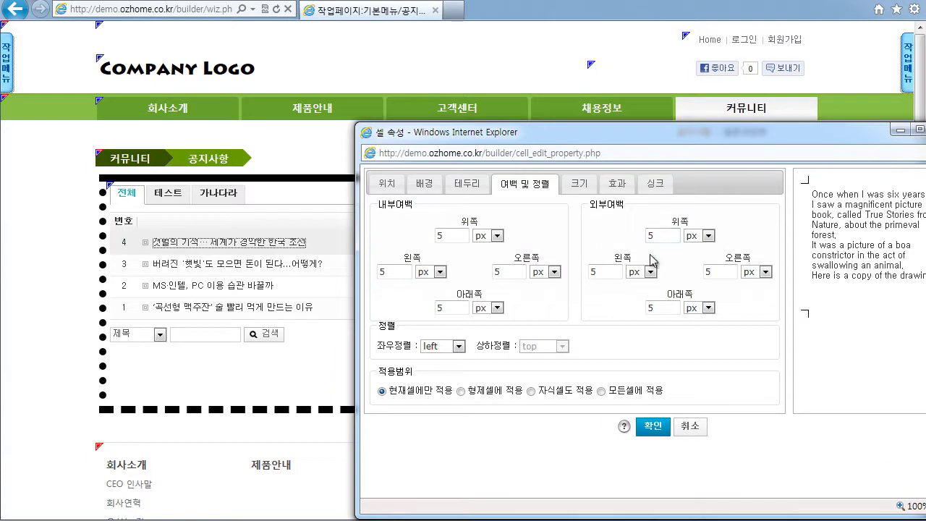
Set the notice board cell's top inner padding to 10 px and top outer margin to 30 px, and apply
{"action": "double_click", "coordinate": [453, 239]}
{"action": "type", "text": "10"}
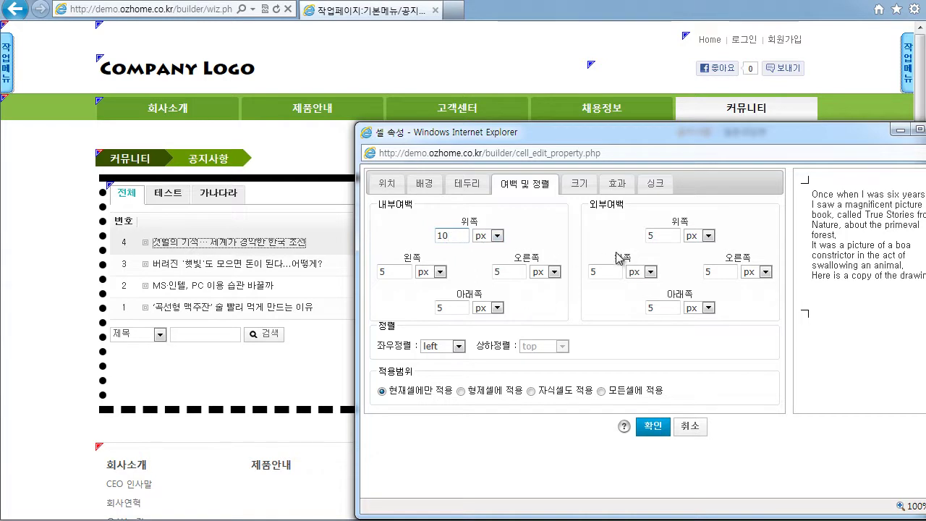
{"action": "double_click", "coordinate": [664, 236]}
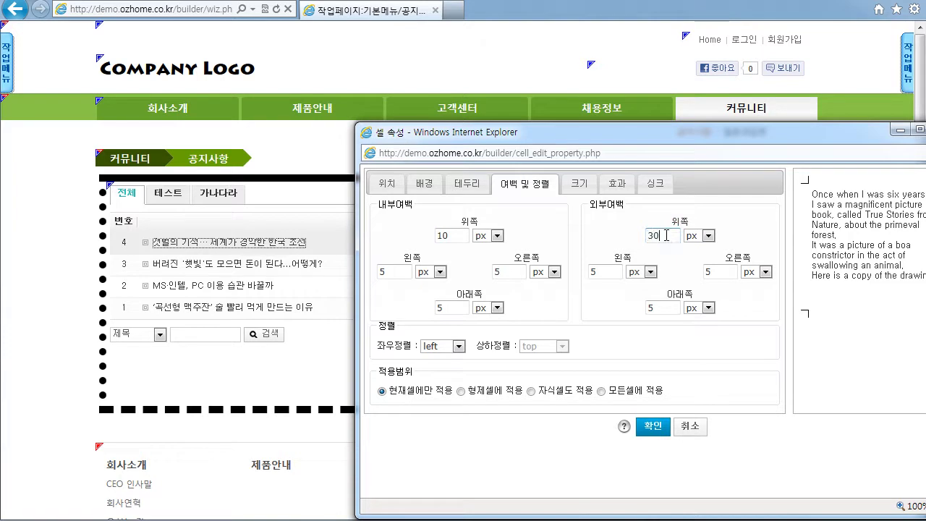
{"action": "left_click", "coordinate": [653, 425]}
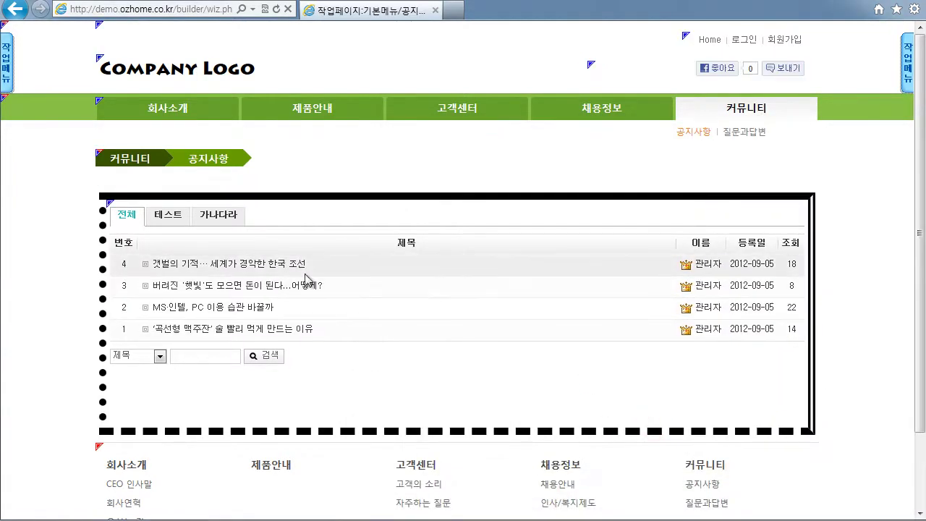
Open the notice board cell's properties, move the window clear and bring up the padding and alignment settings (여백 및 정렬)
{"action": "left_click", "coordinate": [222, 242]}
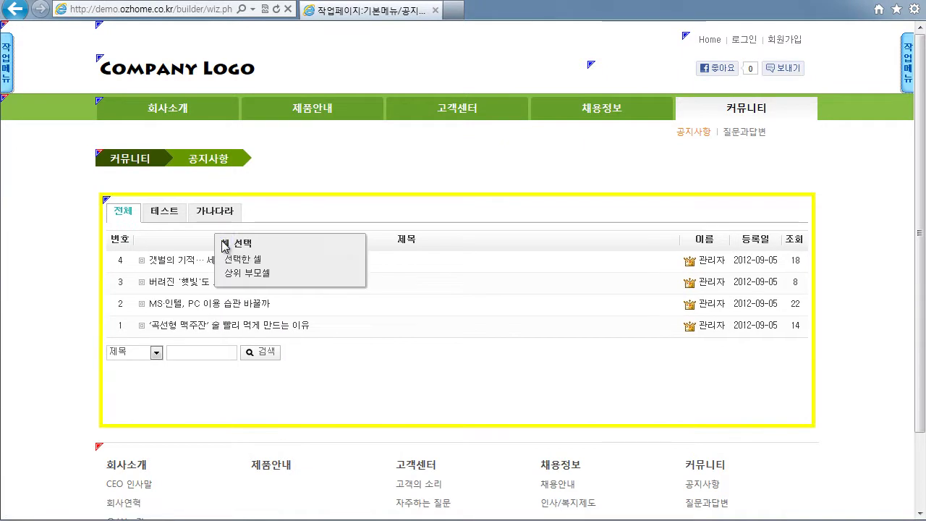
{"action": "left_click", "coordinate": [224, 239]}
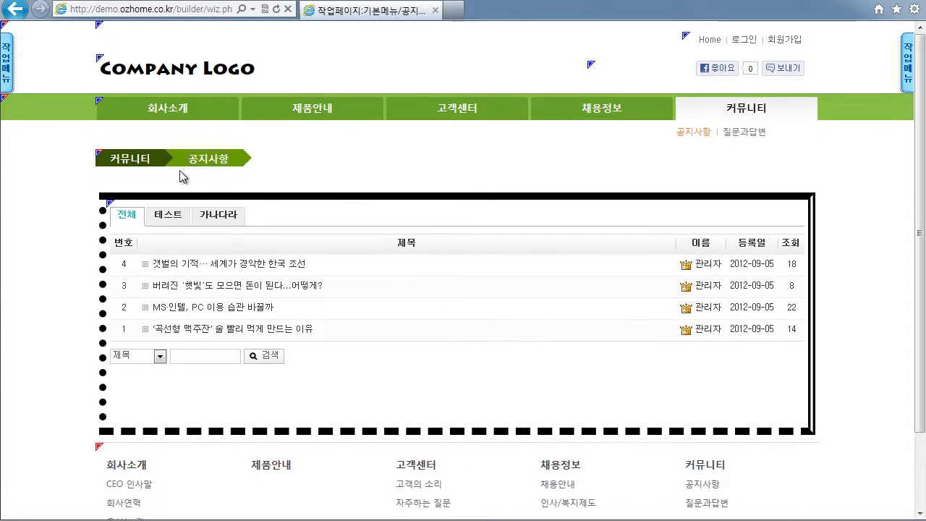
{"action": "left_click", "coordinate": [382, 253]}
{"action": "left_click", "coordinate": [408, 272]}
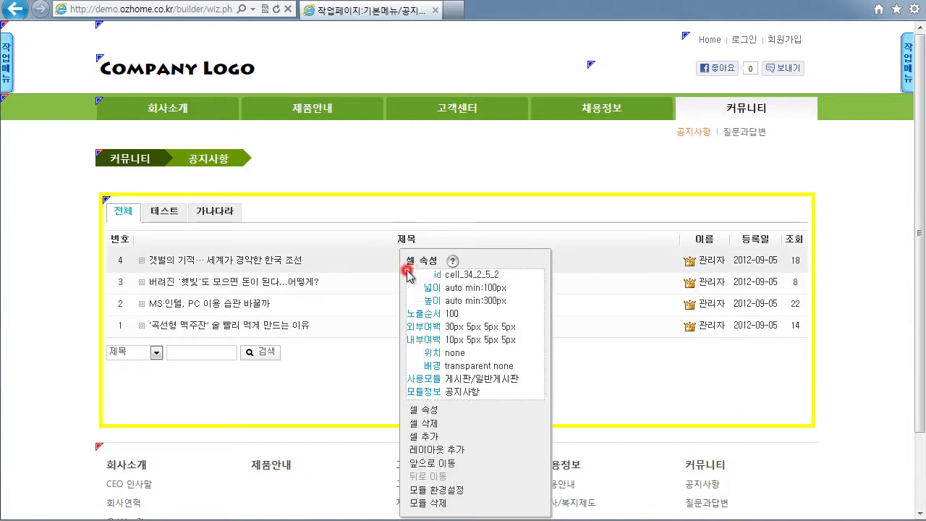
{"action": "left_click", "coordinate": [425, 406]}
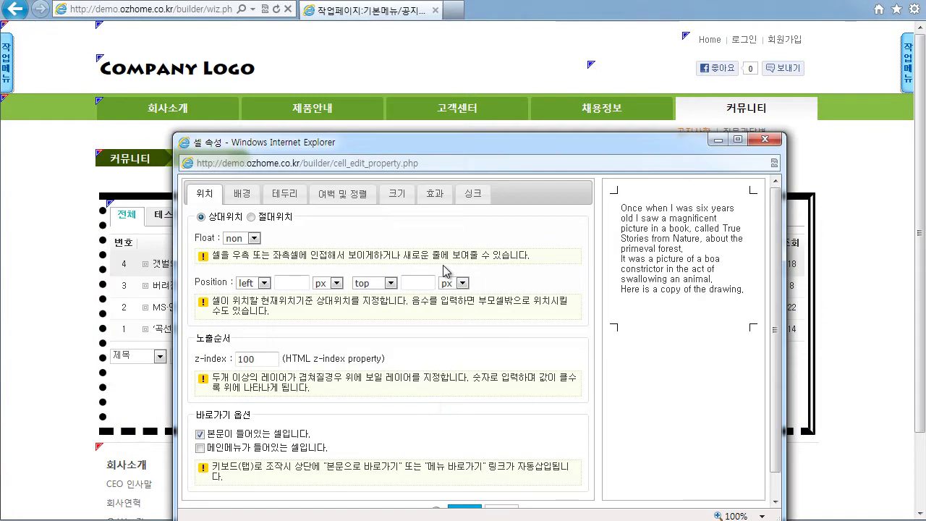
{"action": "left_click_drag", "start_coordinate": [458, 142], "coordinate": [515, 95]}
{"action": "left_click", "coordinate": [398, 145]}
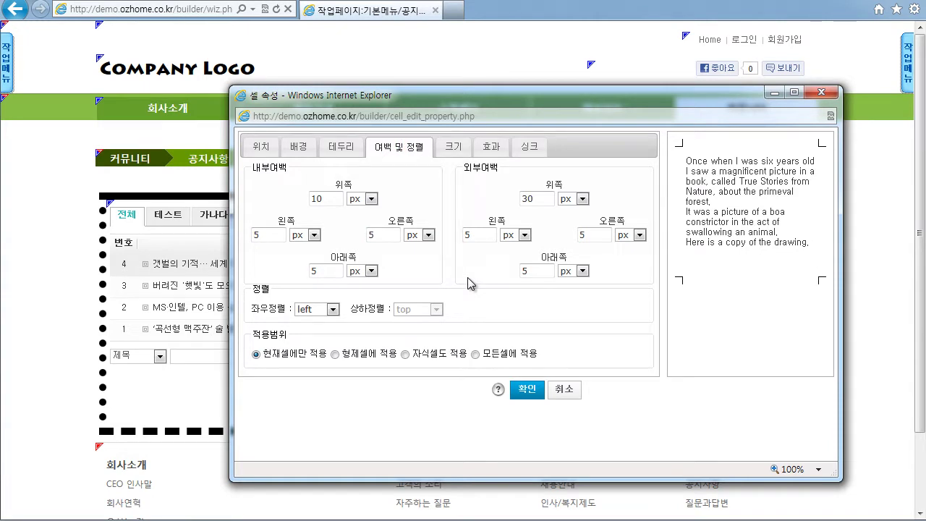
Review the notice board cell's padding and size settings (크기), and close its properties without saving
{"action": "left_click", "coordinate": [181, 175]}
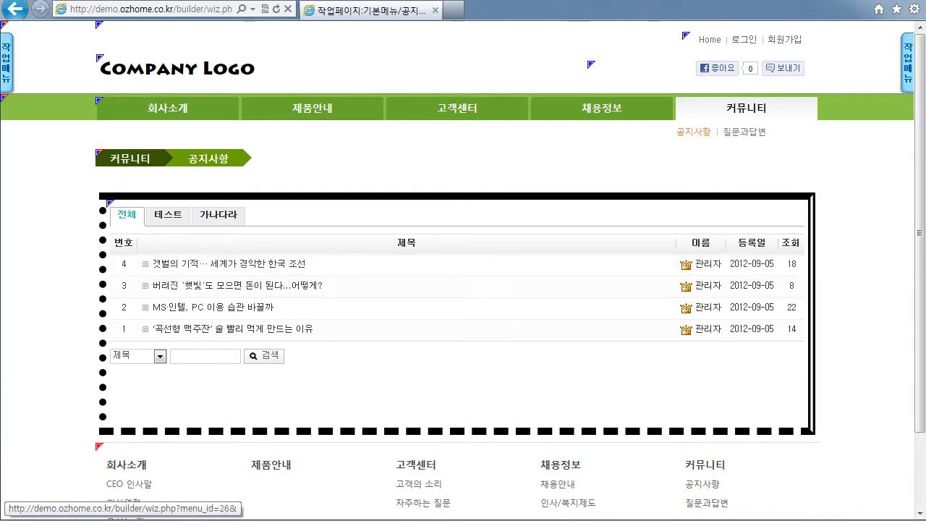
{"action": "left_click", "coordinate": [383, 226]}
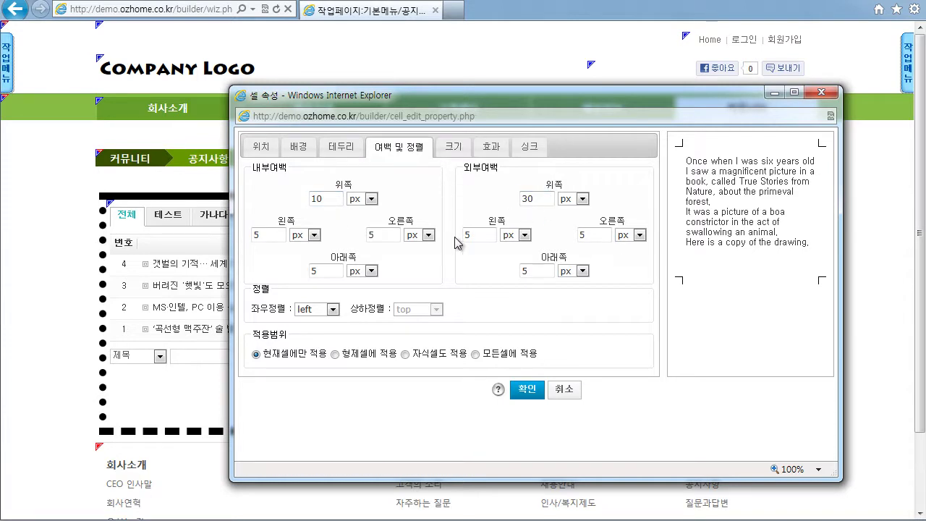
{"action": "left_click", "coordinate": [453, 146]}
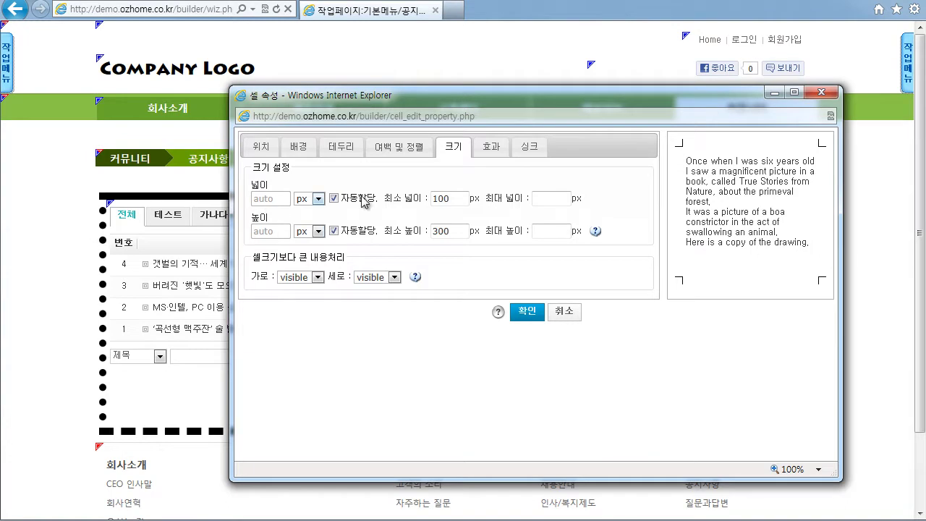
{"action": "left_click", "coordinate": [564, 312]}
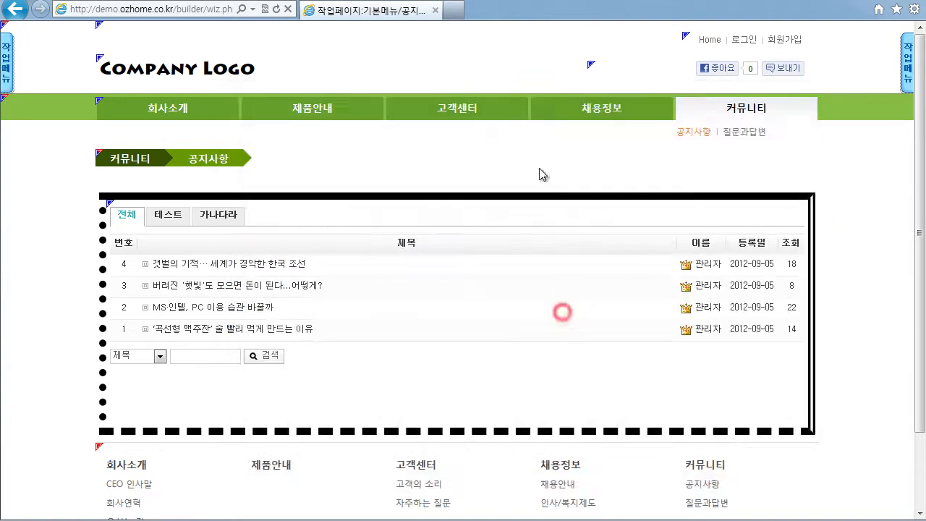
Turn on cell divider lines (구분선) in colour #000000 in the website's environment settings and confirm
{"action": "left_click", "coordinate": [6, 67]}
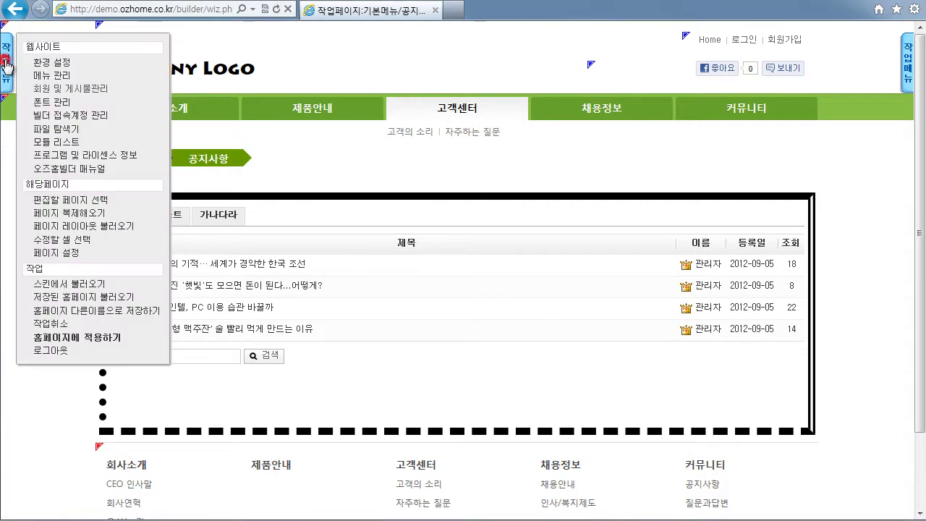
{"action": "left_click", "coordinate": [43, 61]}
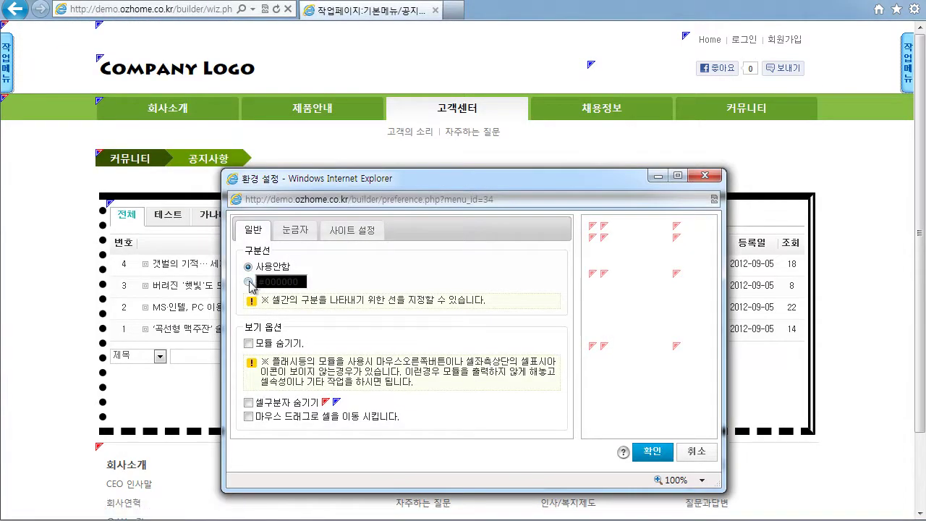
{"action": "left_click", "coordinate": [655, 453]}
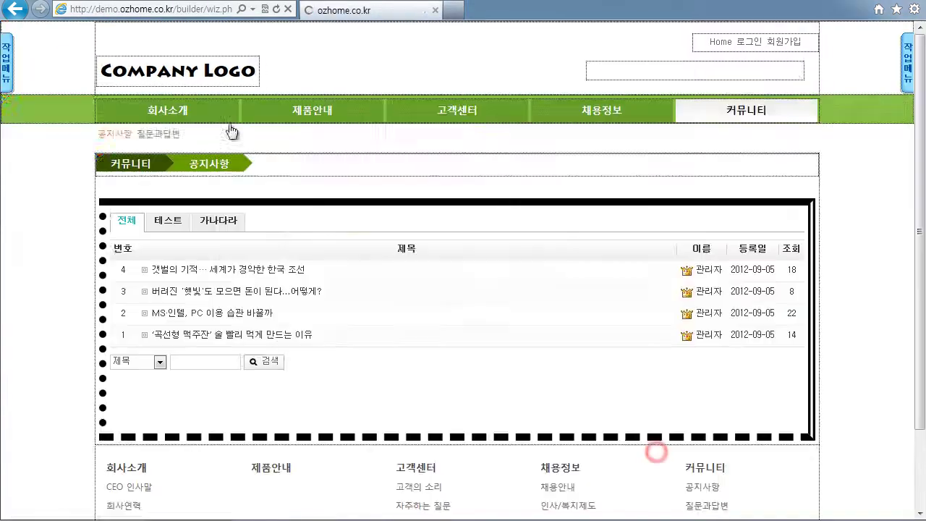
Turn off automatic width for the logo cell, set its width to 300 px, check its padding settings and apply
{"action": "left_click", "coordinate": [175, 73]}
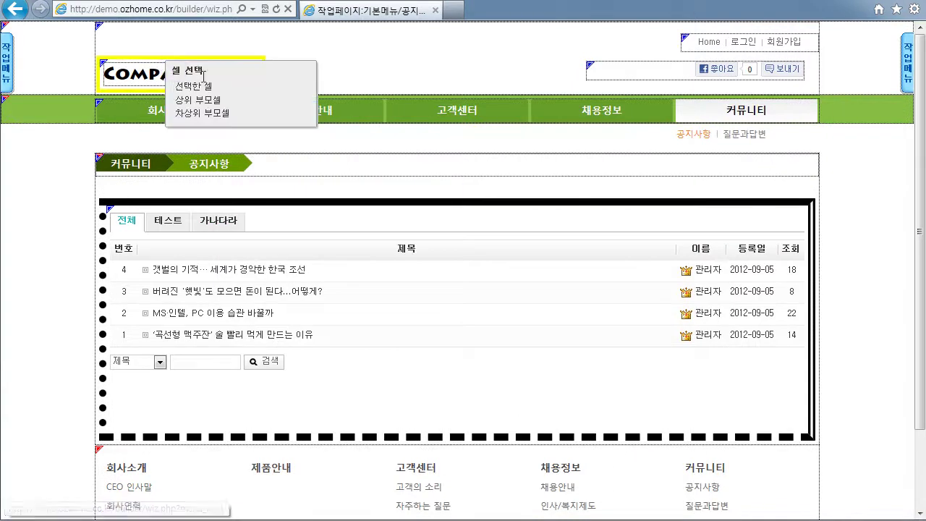
{"action": "left_click", "coordinate": [201, 84]}
{"action": "left_click", "coordinate": [231, 241]}
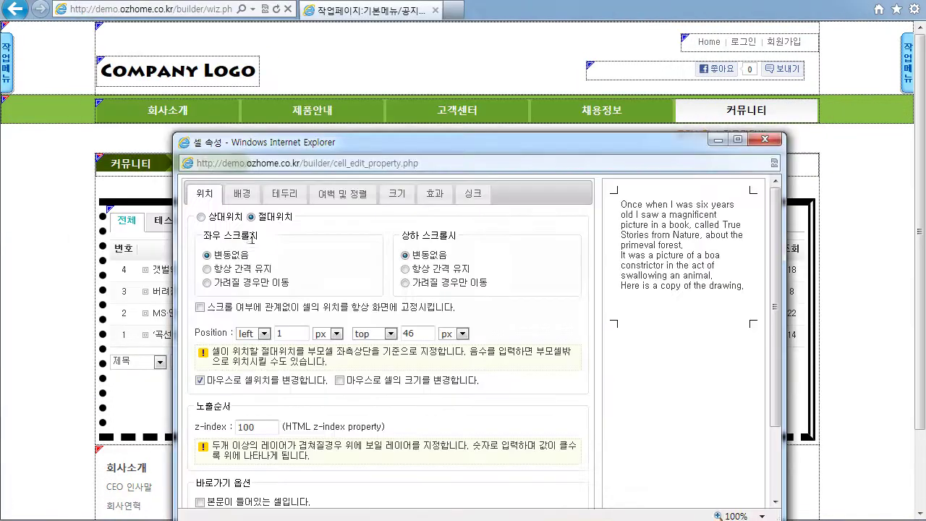
{"action": "left_click", "coordinate": [397, 194]}
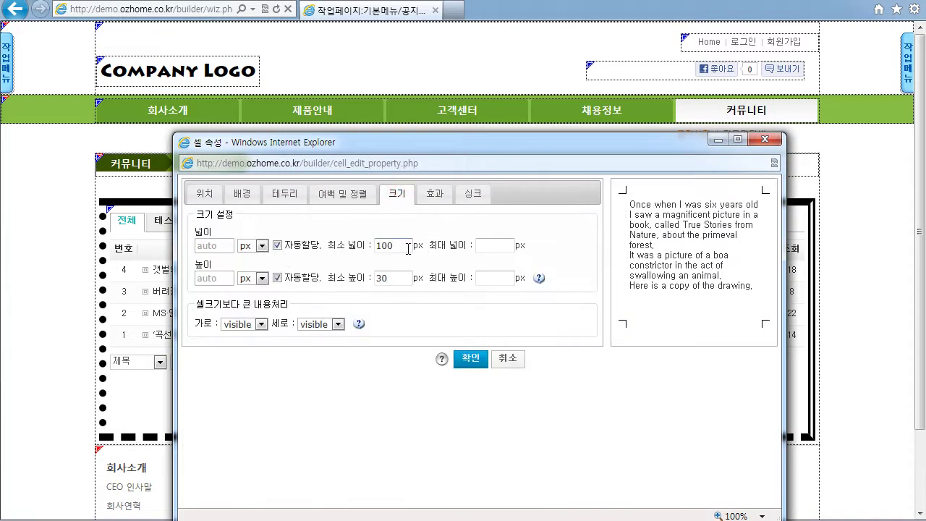
{"action": "left_click", "coordinate": [278, 247]}
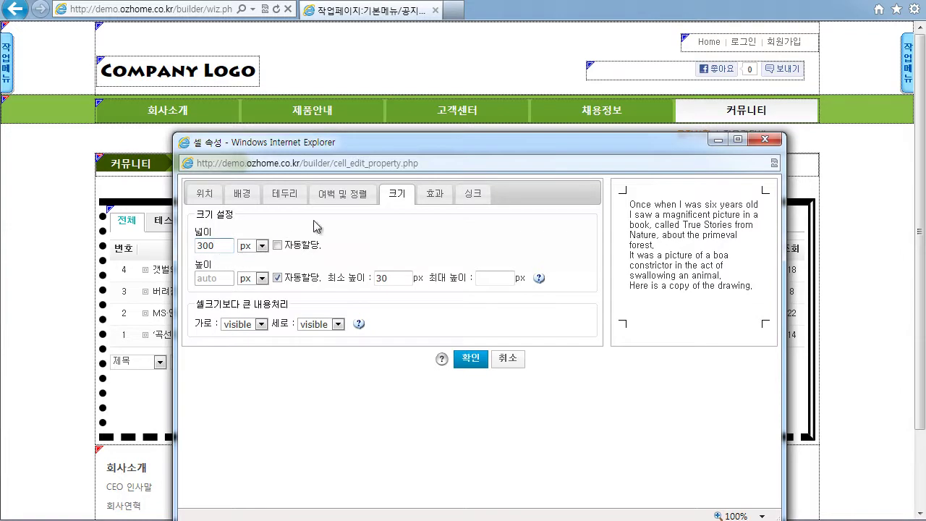
{"action": "left_click", "coordinate": [332, 194]}
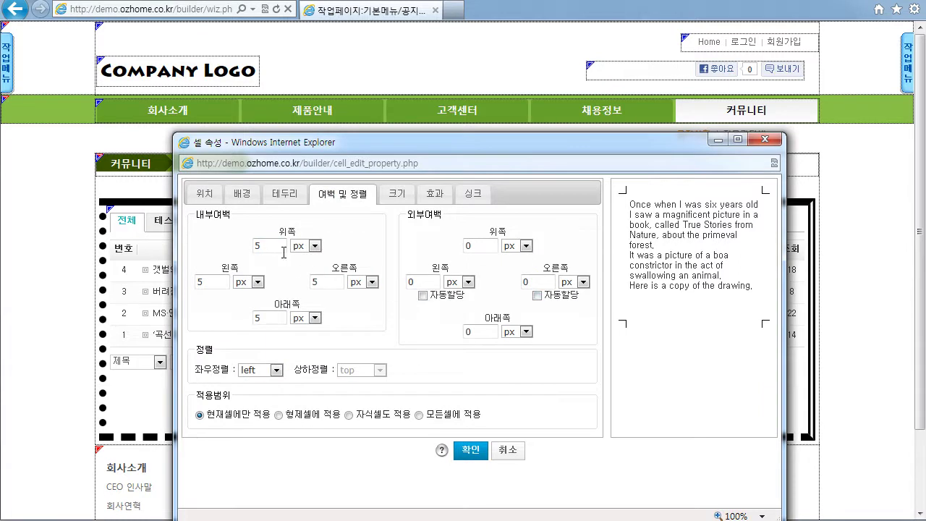
{"action": "left_click", "coordinate": [470, 449]}
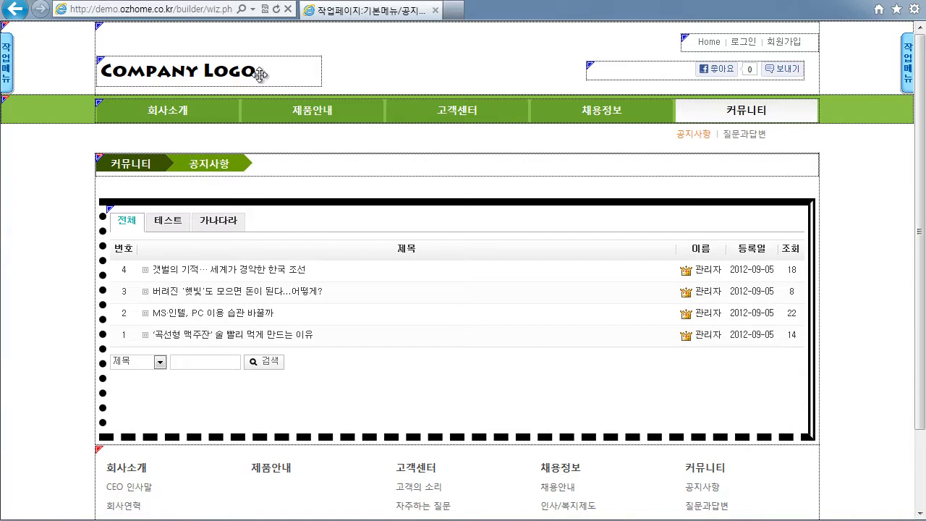
Set the logo cell's right inner padding to 100 px and apply
{"action": "left_click", "coordinate": [278, 90]}
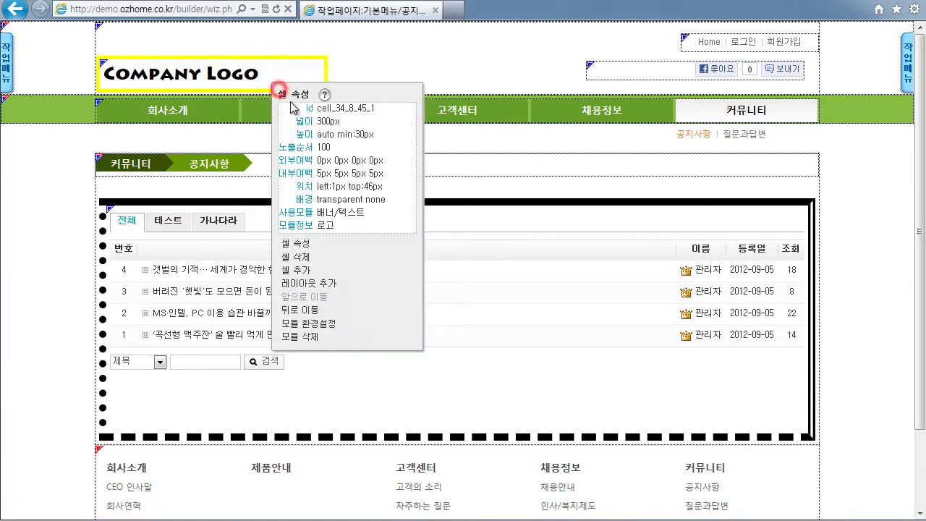
{"action": "left_click", "coordinate": [302, 244]}
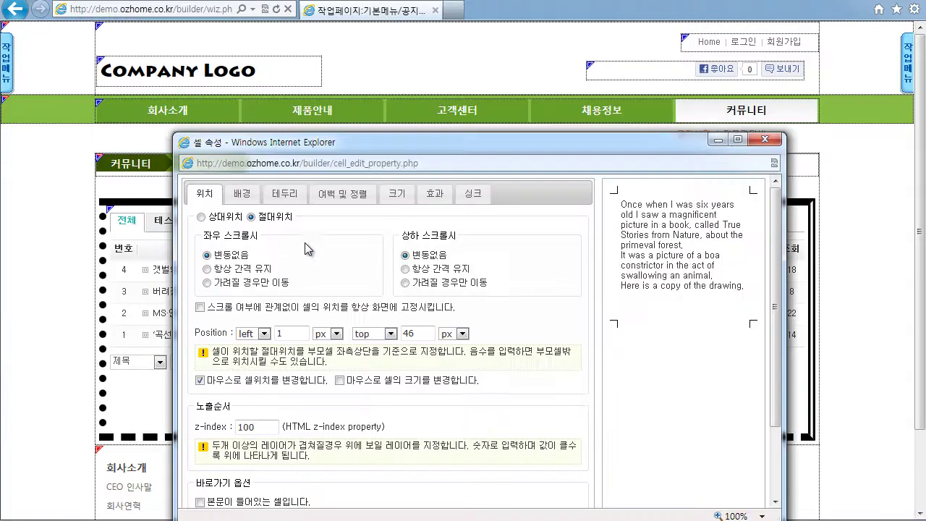
{"action": "left_click", "coordinate": [342, 193]}
{"action": "left_click", "coordinate": [334, 283]}
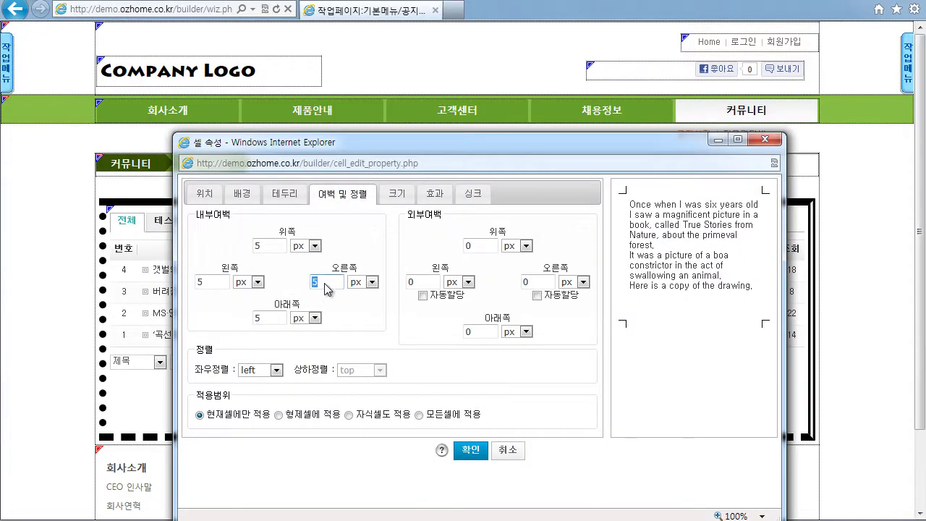
{"action": "type", "text": "100"}
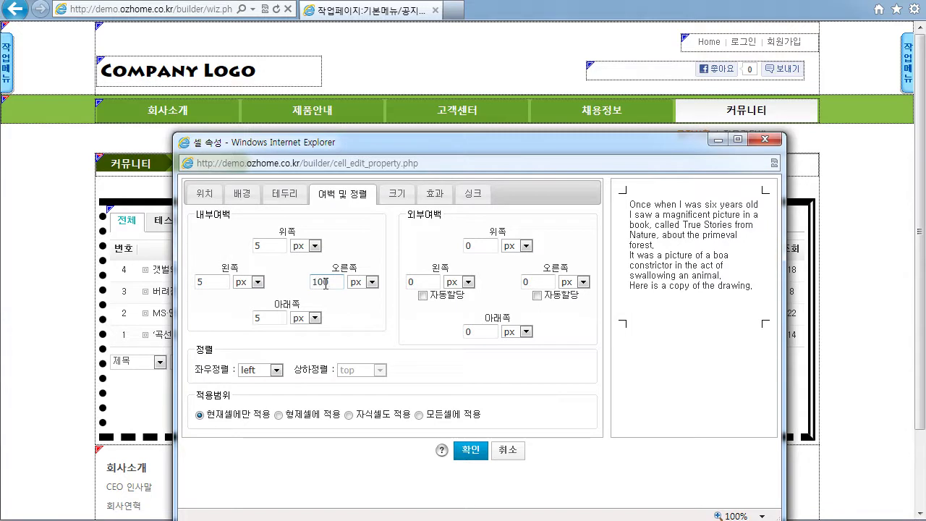
{"action": "left_click", "coordinate": [469, 450]}
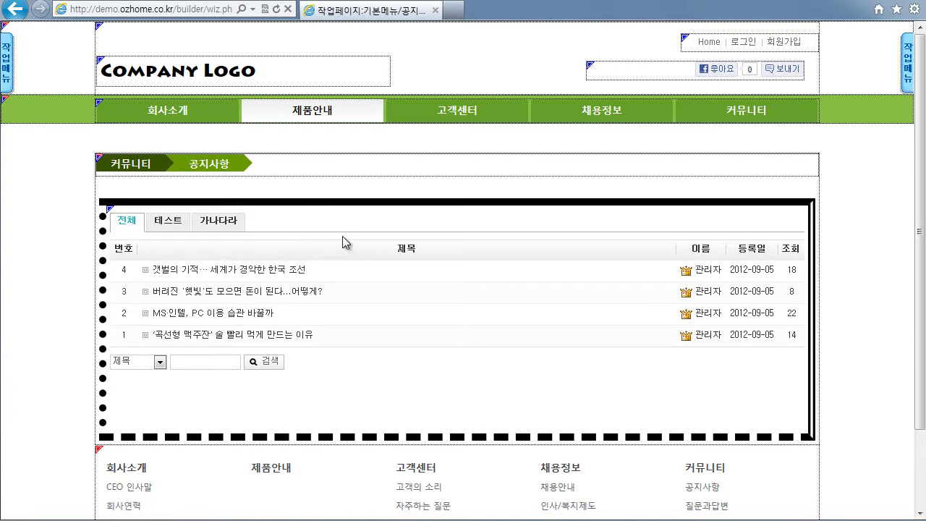
Open the notice board cell's properties and view its padding and alignment settings
{"action": "right_click", "coordinate": [371, 259]}
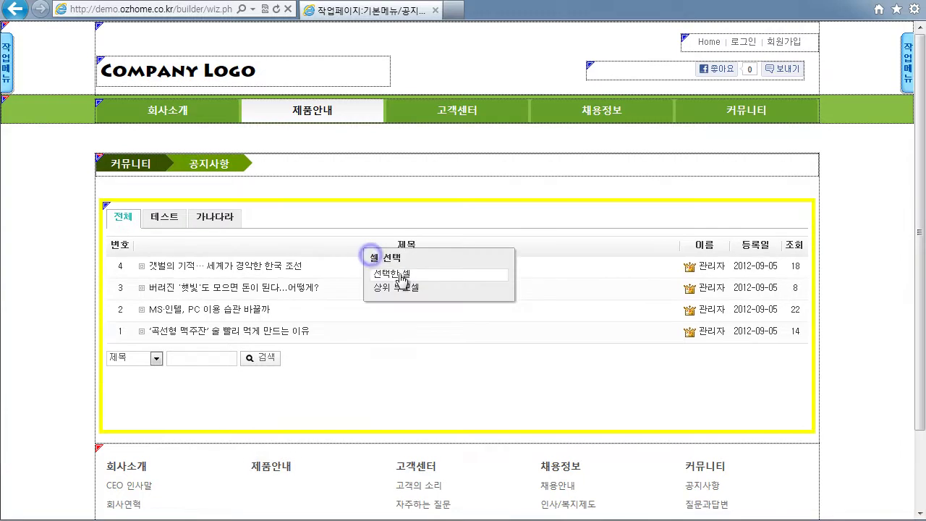
{"action": "left_click", "coordinate": [399, 275]}
{"action": "left_click", "coordinate": [426, 410]}
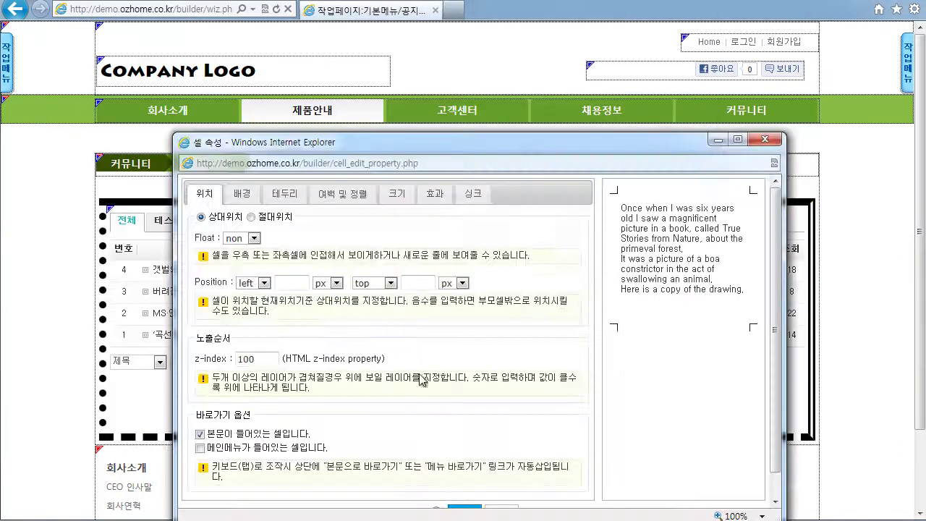
{"action": "left_click", "coordinate": [347, 192]}
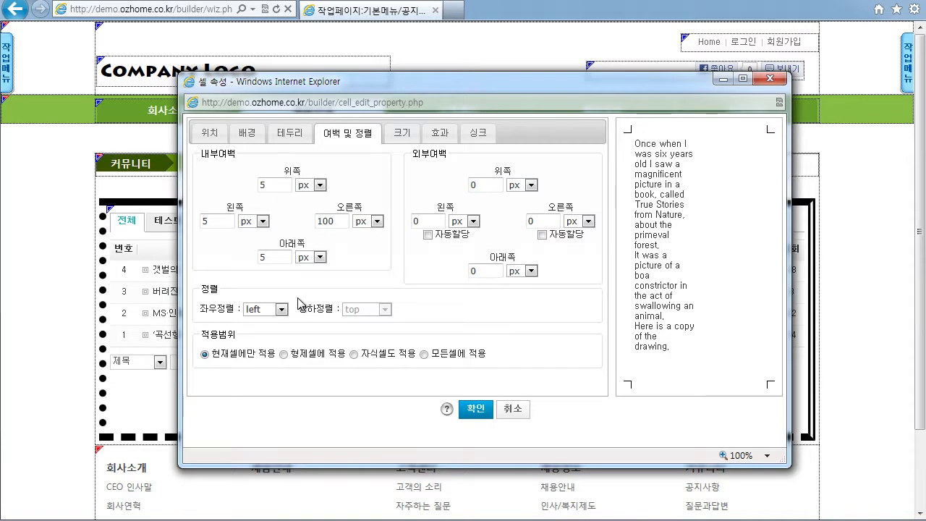
Check the logo cell's position, padding and size settings in its properties
{"action": "left_click", "coordinate": [210, 134]}
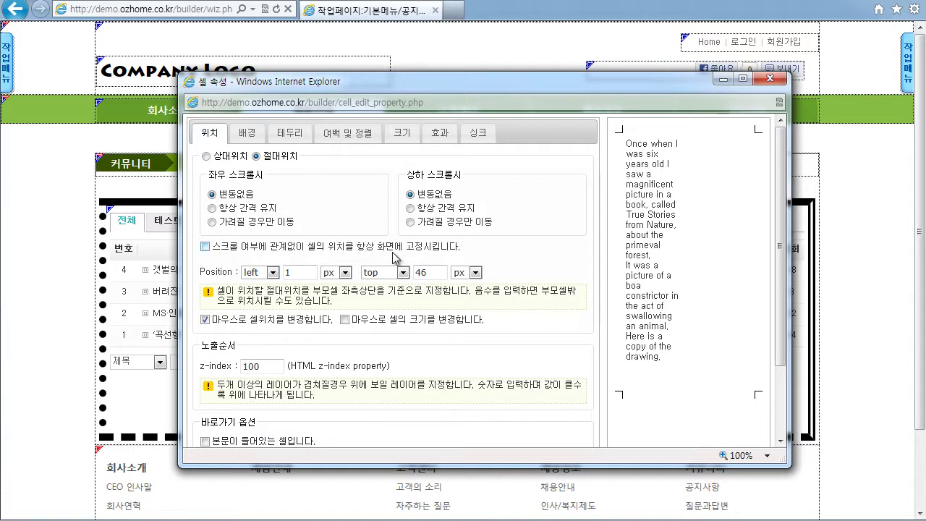
{"action": "left_click", "coordinate": [349, 134]}
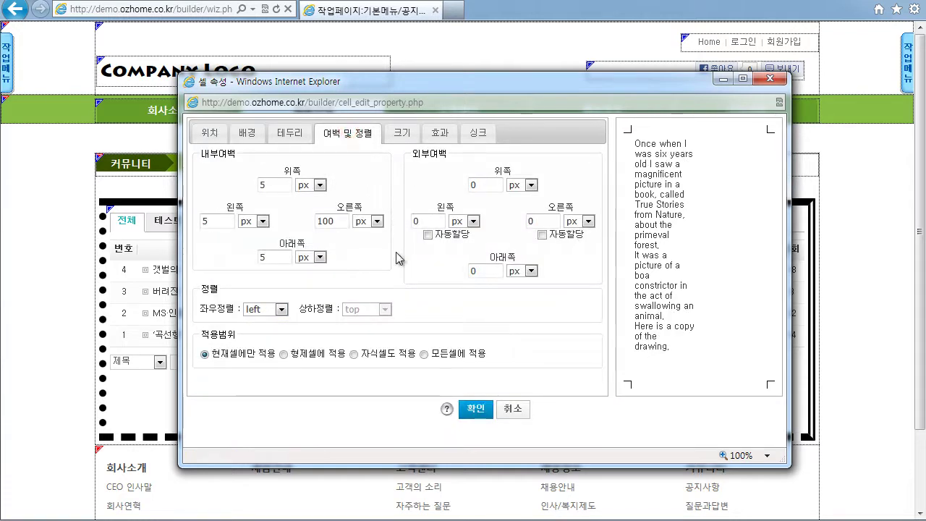
{"action": "left_click", "coordinate": [401, 132]}
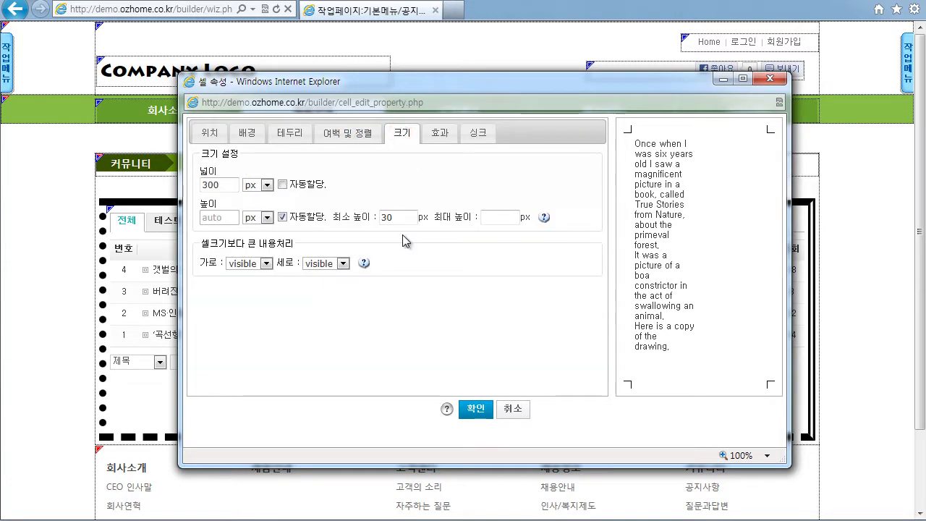
Try a manual height and automatic width with minimum and maximum limits for the logo cell, and cancel the changes
{"action": "left_click", "coordinate": [279, 216]}
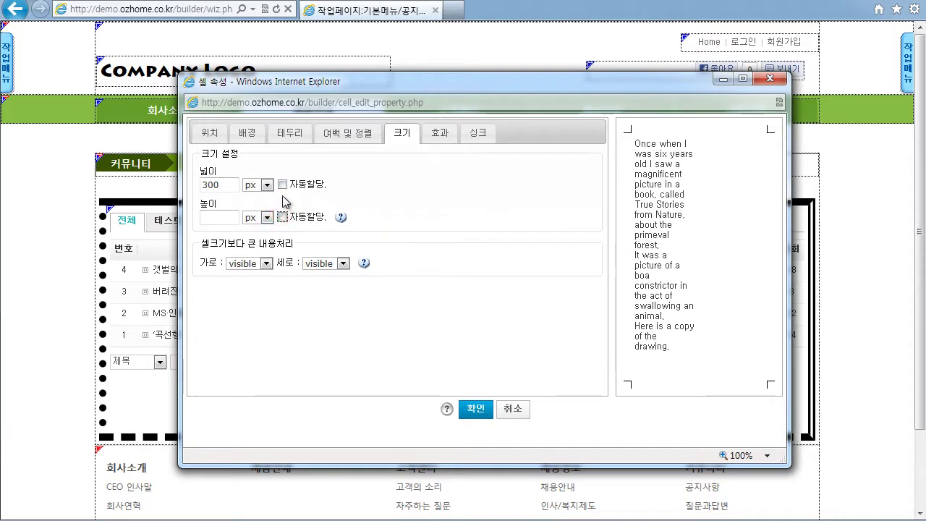
{"action": "left_click", "coordinate": [282, 184]}
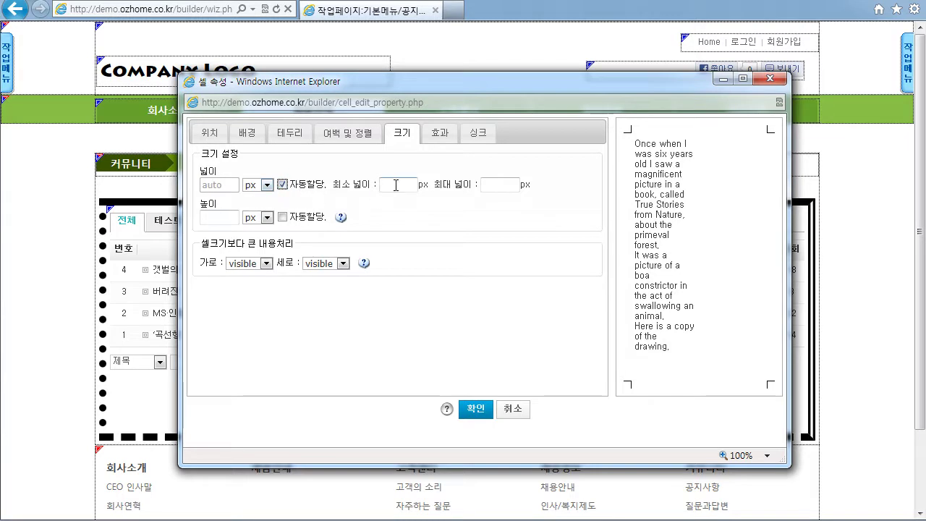
{"action": "left_click", "coordinate": [396, 184]}
{"action": "left_click", "coordinate": [499, 184]}
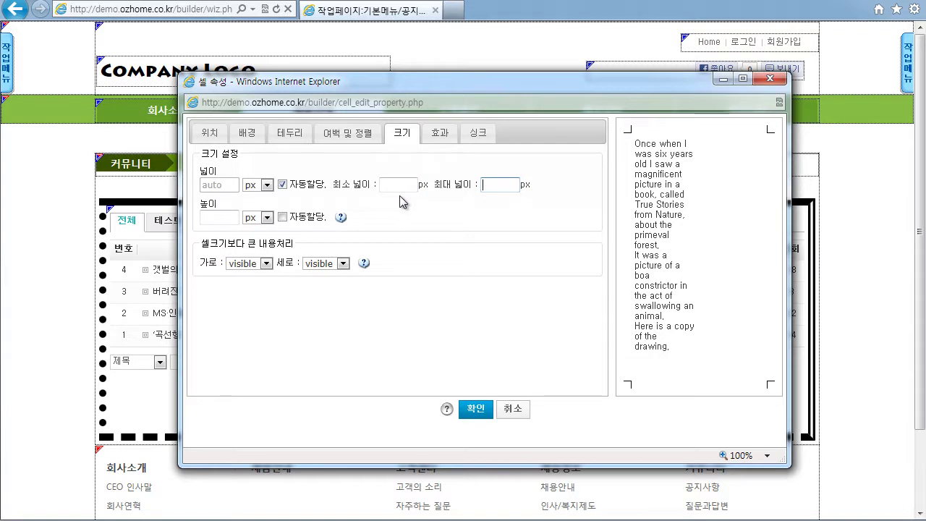
{"action": "left_click", "coordinate": [512, 411]}
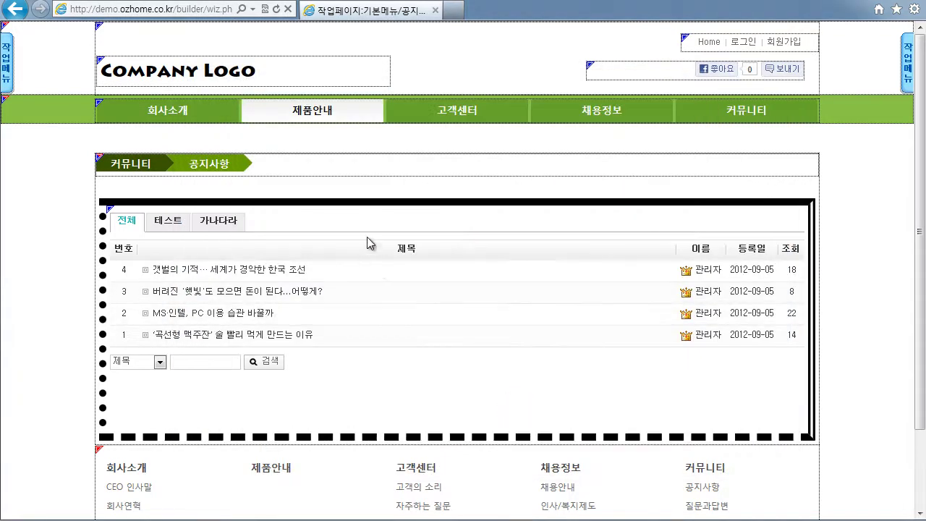
Set the notice board cell's automatic width limits to a minimum of 700 px and a maximum of 900 px, and apply
{"action": "right_click", "coordinate": [355, 263]}
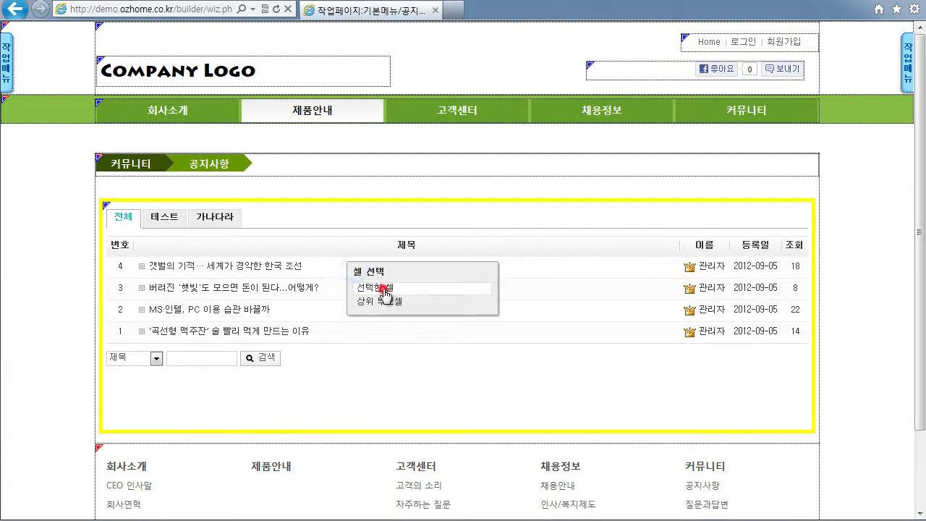
{"action": "left_click", "coordinate": [381, 288]}
{"action": "left_click", "coordinate": [408, 409]}
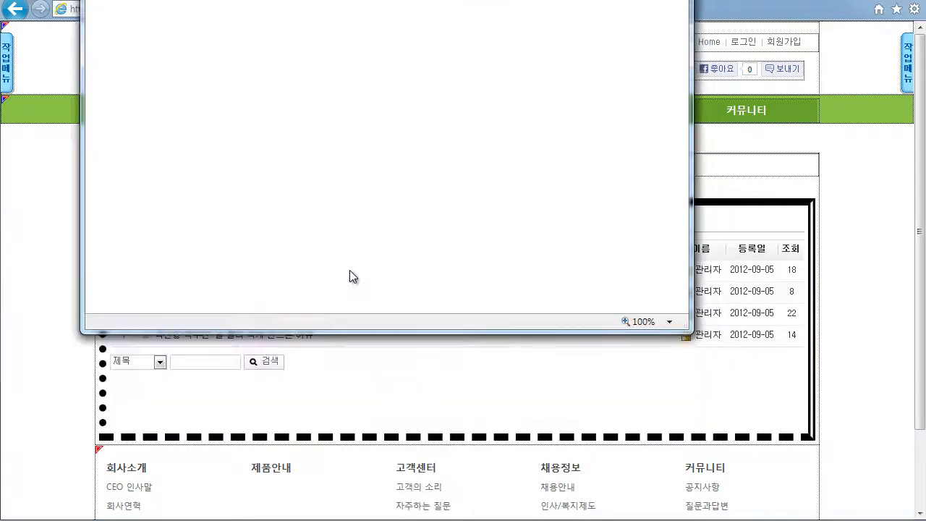
{"action": "double_click", "coordinate": [465, 395]}
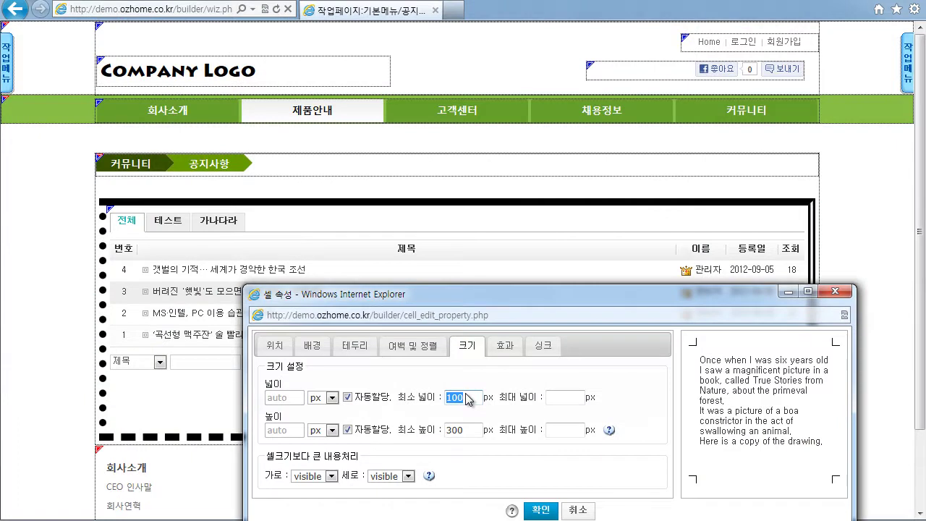
{"action": "left_click", "coordinate": [564, 396]}
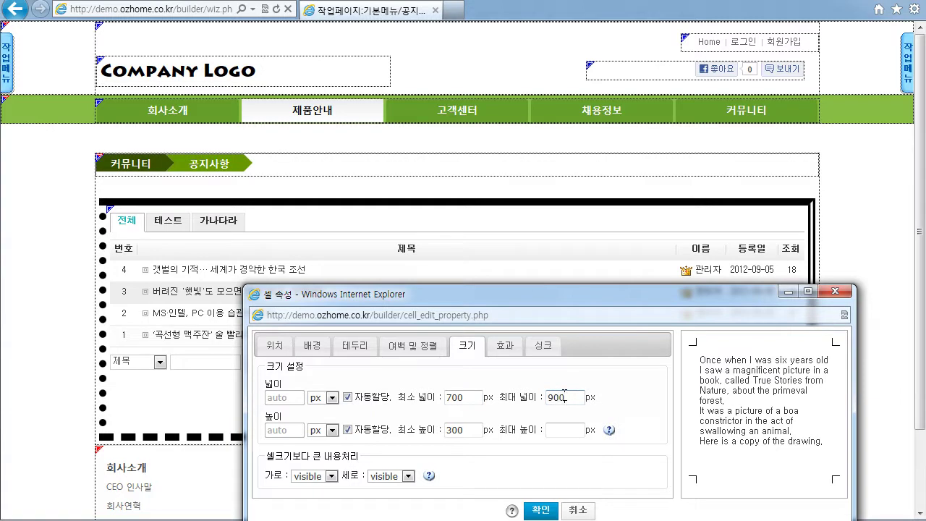
{"action": "left_click_drag", "start_coordinate": [568, 293], "coordinate": [537, 114]}
{"action": "left_click", "coordinate": [508, 327]}
{"action": "left_click", "coordinate": [509, 327]}
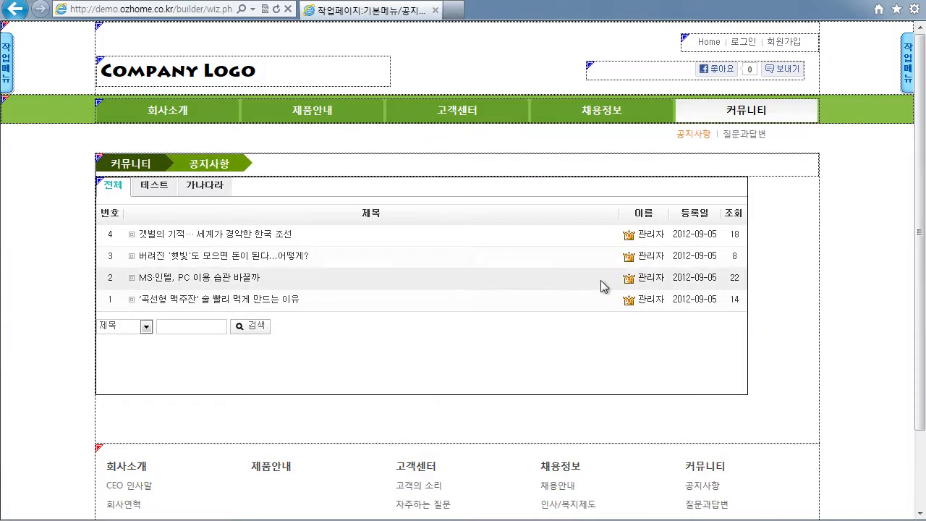
Set the width of the notice board's parent cell to automatic allocation and apply
{"action": "left_click", "coordinate": [405, 263]}
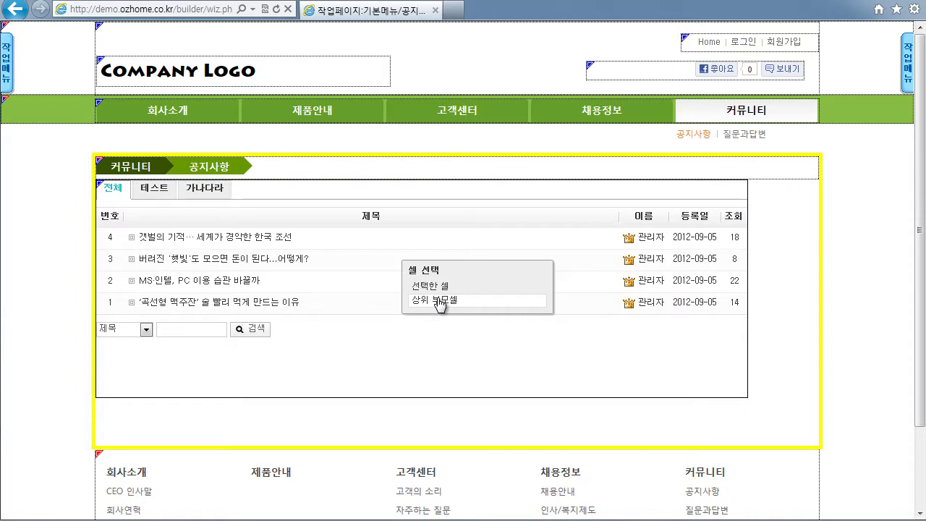
{"action": "left_click", "coordinate": [439, 300]}
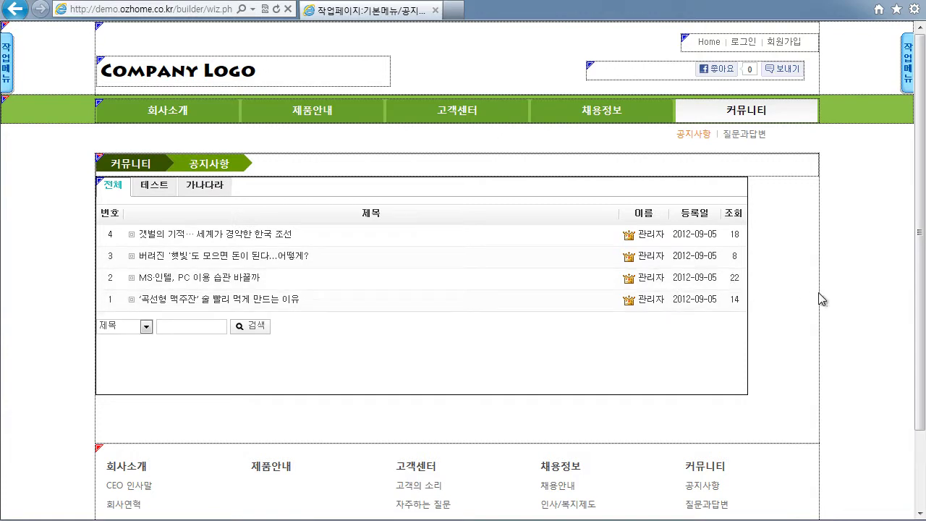
{"action": "right_click", "coordinate": [771, 275]}
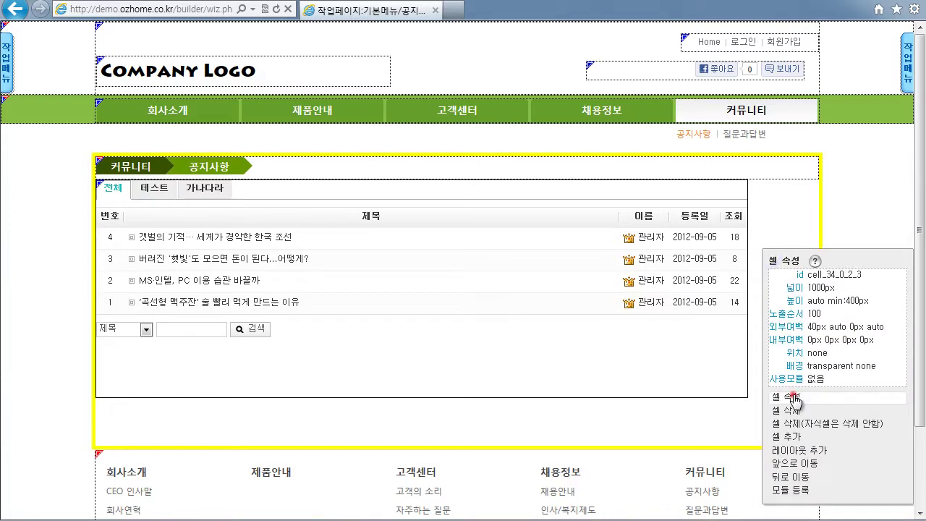
{"action": "left_click", "coordinate": [795, 400]}
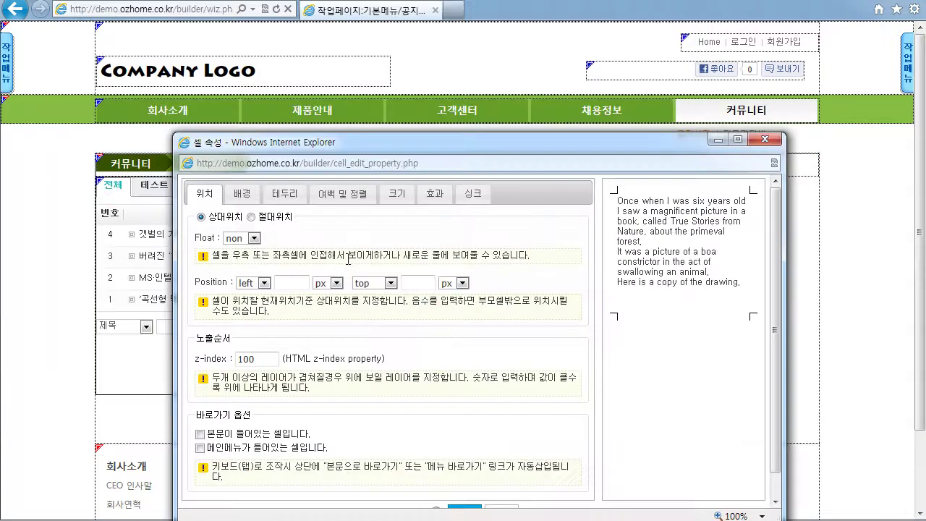
{"action": "left_click", "coordinate": [395, 193]}
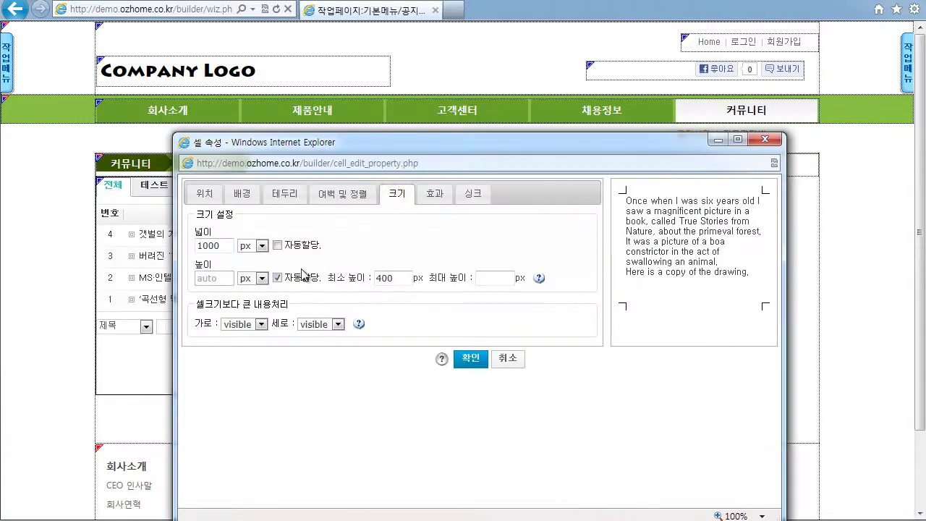
{"action": "left_click", "coordinate": [277, 245]}
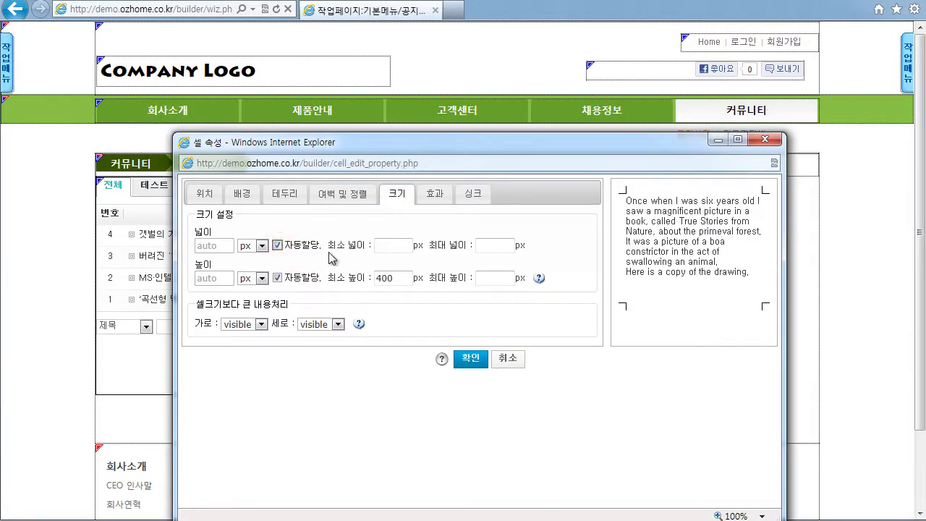
{"action": "left_click", "coordinate": [470, 359]}
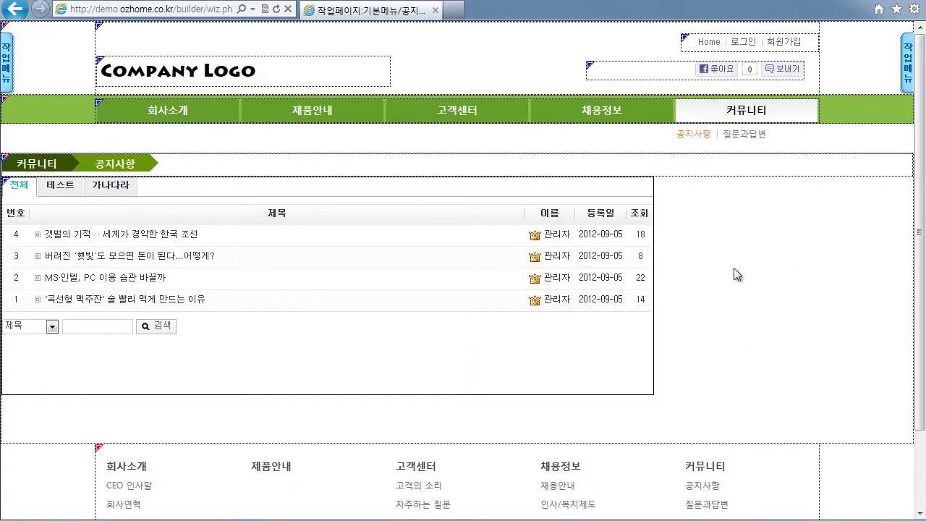
Check the parent cell's property summary, narrow the browser window, and check the notice board cell's width limits
{"action": "right_click", "coordinate": [725, 246]}
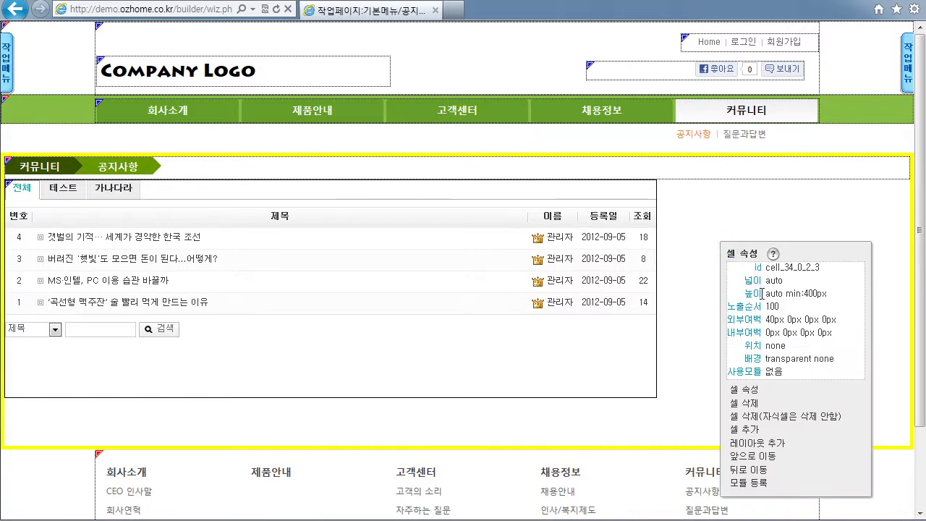
{"action": "left_click", "coordinate": [883, 246]}
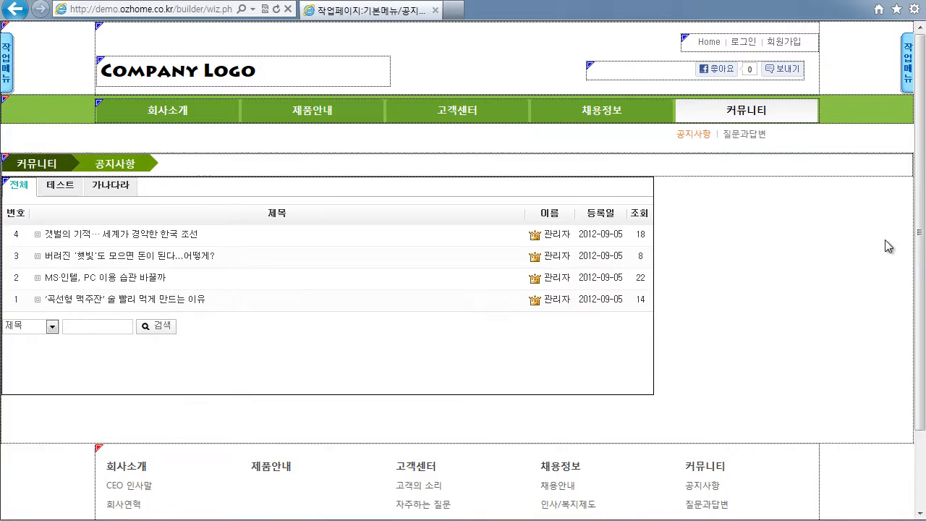
{"action": "left_click_drag", "start_coordinate": [920, 232], "coordinate": [619, 262]}
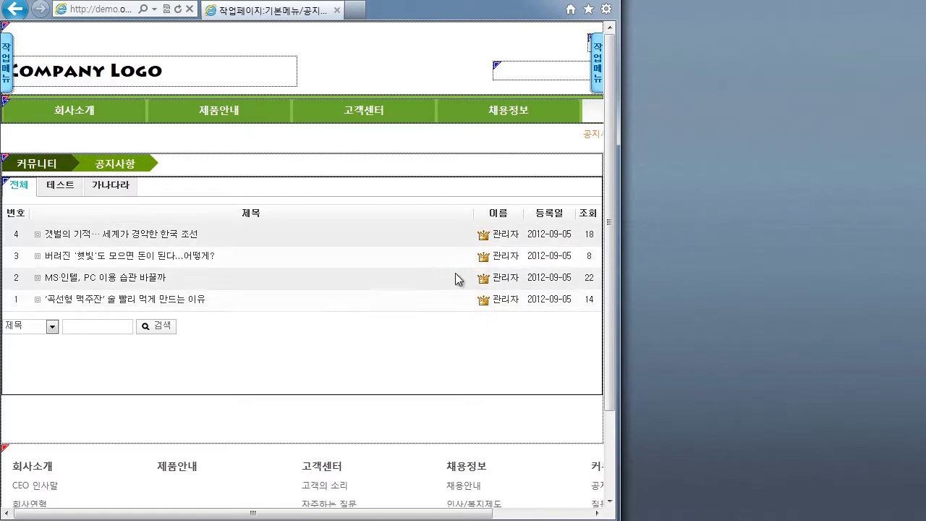
{"action": "left_click", "coordinate": [389, 258]}
{"action": "left_click", "coordinate": [408, 273]}
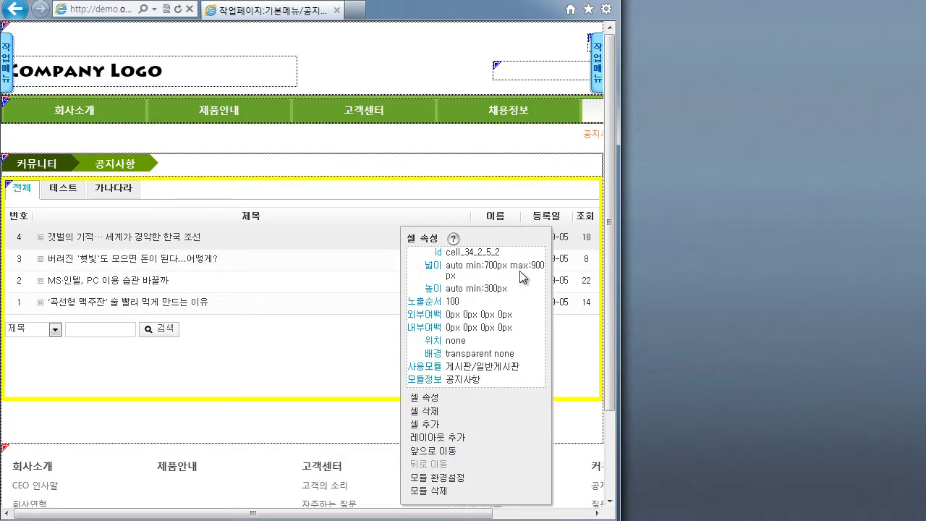
Test the notice board's minimum width by narrowing the browser window further, and widen it back to full screen width
{"action": "left_click", "coordinate": [618, 285]}
{"action": "left_click_drag", "start_coordinate": [619, 285], "coordinate": [531, 316]}
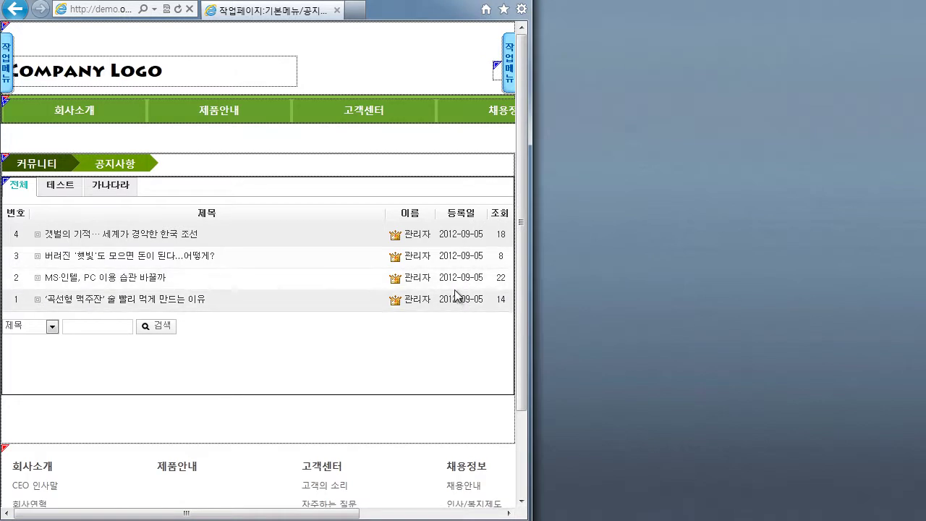
{"action": "left_click_drag", "start_coordinate": [530, 292], "coordinate": [493, 292]}
{"action": "mouse_move", "coordinate": [262, 515]}
{"action": "left_mouse_down"}
{"action": "mouse_move", "coordinate": [283, 515]}
{"action": "mouse_move", "coordinate": [265, 510]}
{"action": "left_mouse_up"}
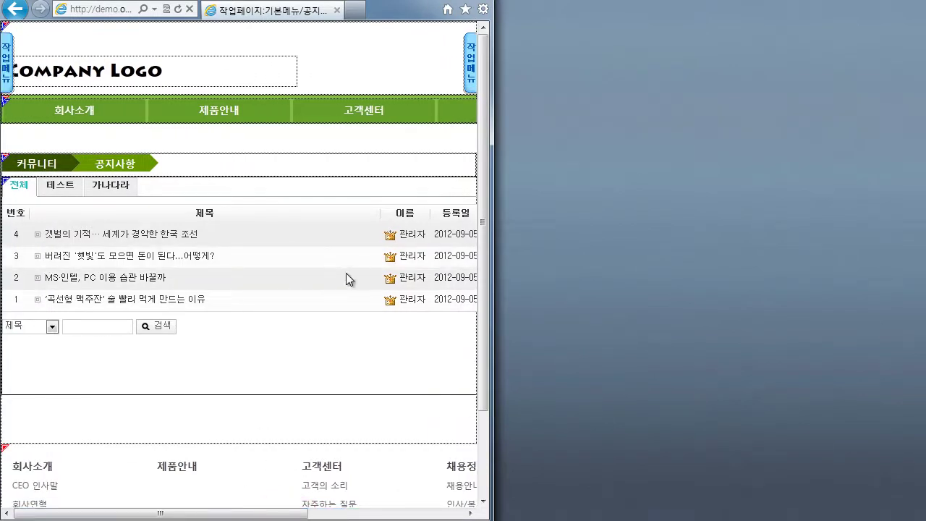
{"action": "left_click_drag", "start_coordinate": [489, 258], "coordinate": [924, 254]}
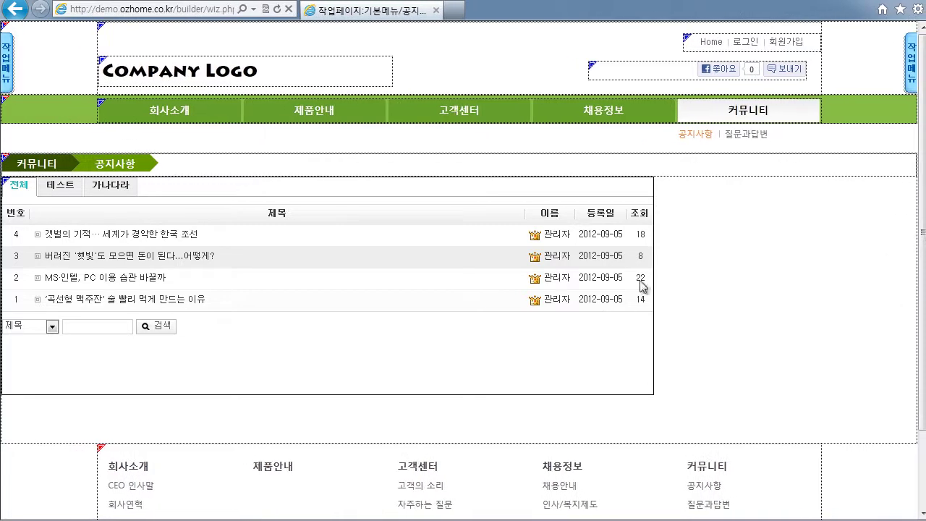
Turn off automatic width for the notice board cell, set its width to 800 px and apply
{"action": "left_click", "coordinate": [274, 254]}
{"action": "left_click", "coordinate": [309, 271]}
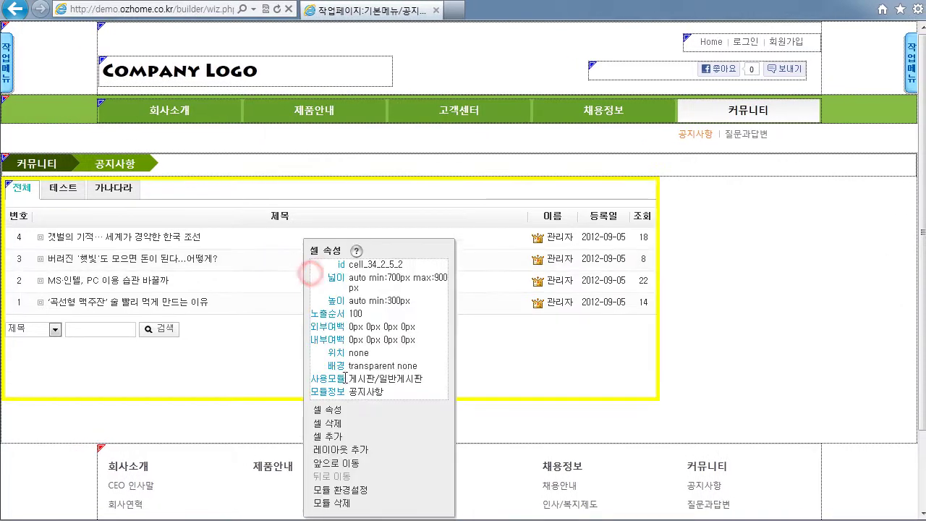
{"action": "left_click", "coordinate": [337, 410]}
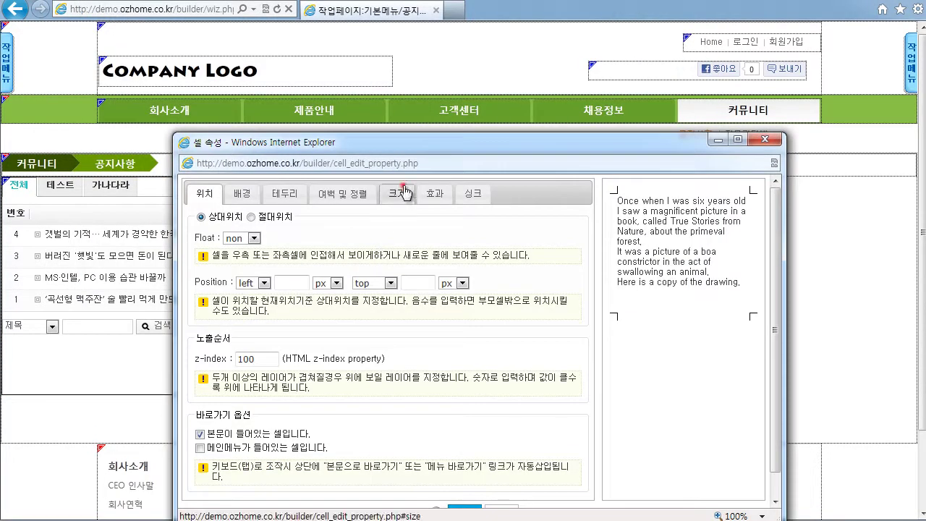
{"action": "left_click", "coordinate": [403, 194]}
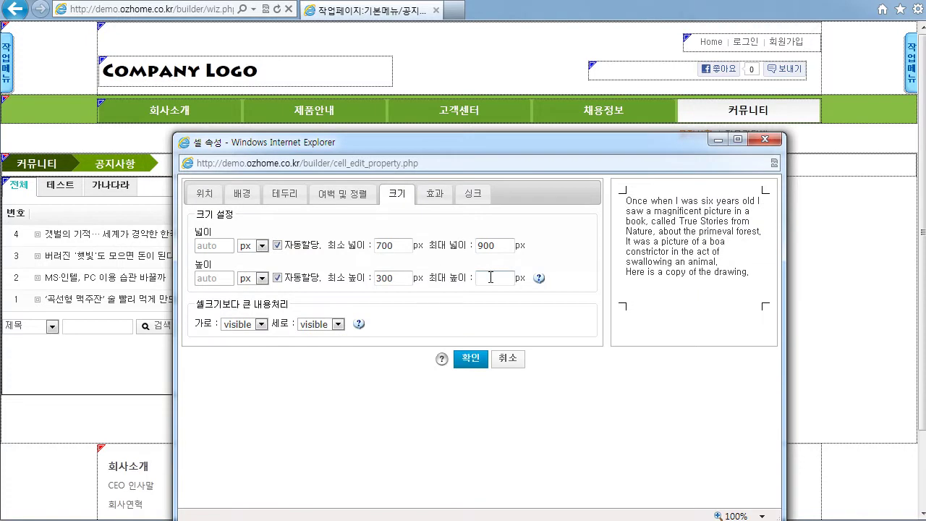
{"action": "left_click", "coordinate": [354, 196]}
{"action": "left_click", "coordinate": [395, 195]}
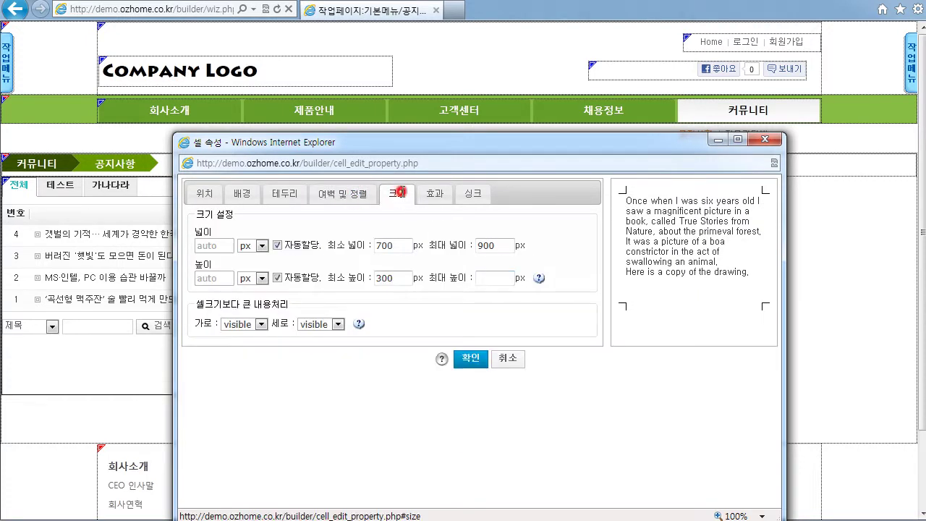
{"action": "left_click", "coordinate": [277, 246]}
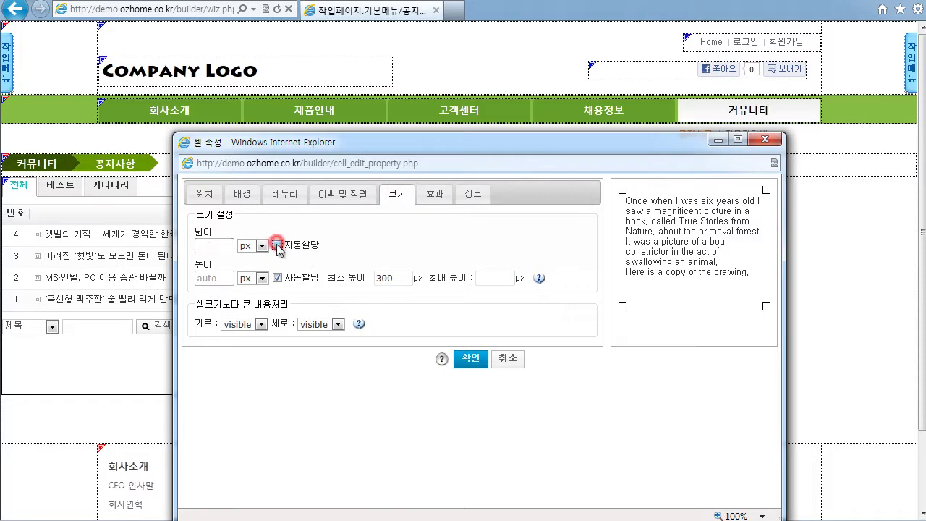
{"action": "left_click", "coordinate": [214, 245]}
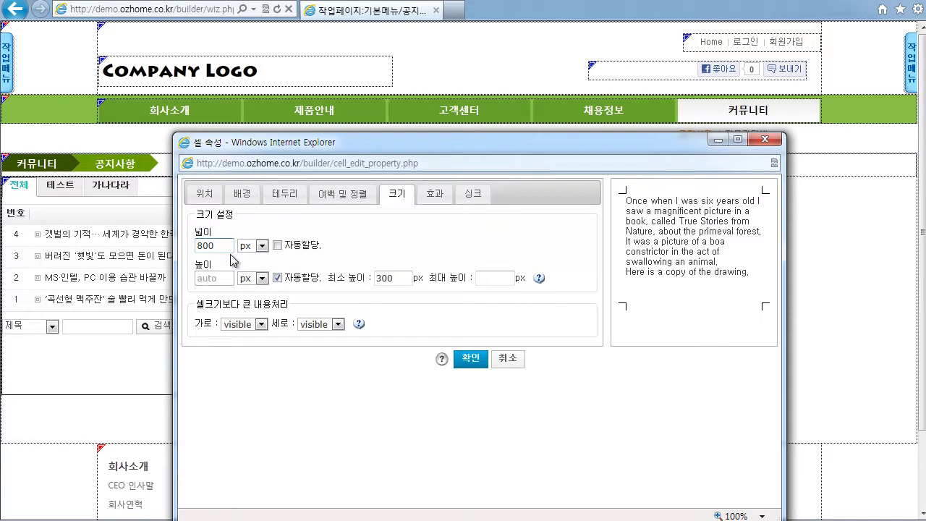
{"action": "type", "text": "800"}
{"action": "left_click", "coordinate": [470, 358]}
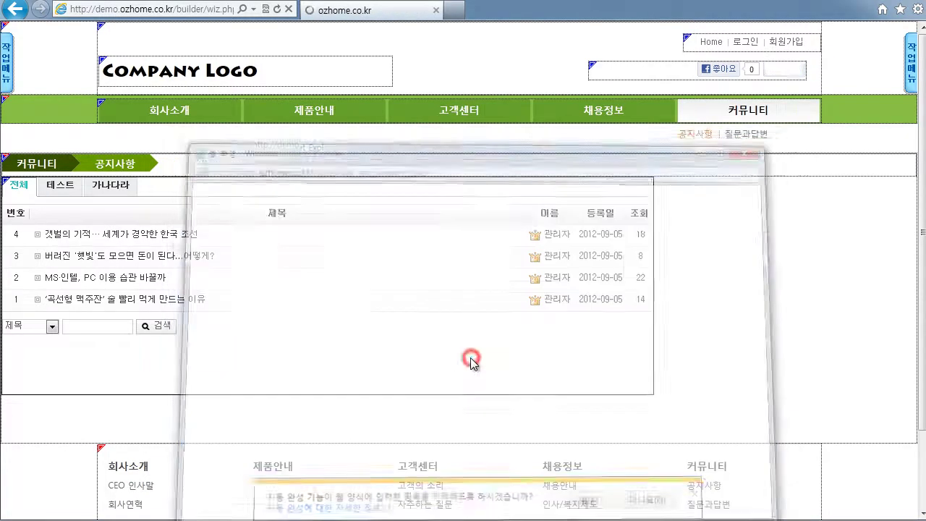
{"action": "mouse_move", "coordinate": [925, 314]}
{"action": "left_mouse_down"}
{"action": "mouse_move", "coordinate": [496, 311]}
{"action": "mouse_move", "coordinate": [922, 312]}
{"action": "left_mouse_up"}
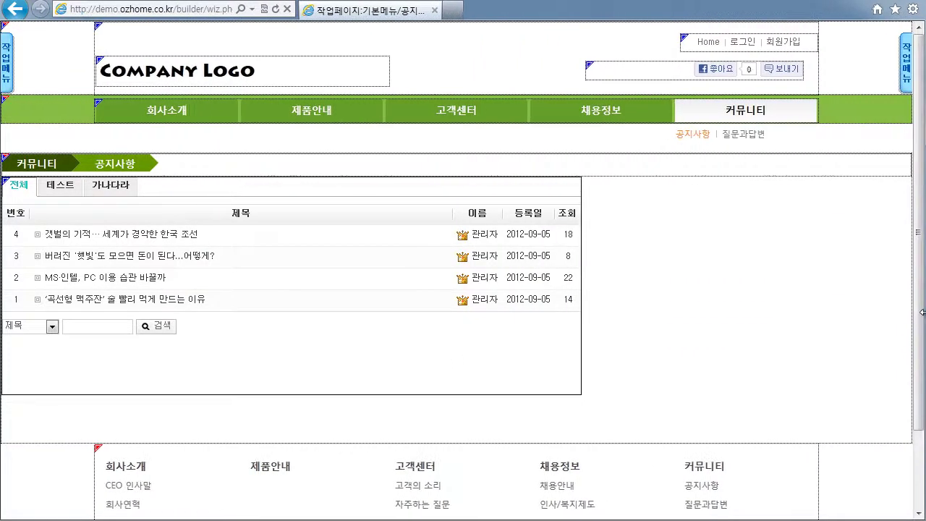
Set the notice board cell's horizontal alignment to center, for the current cell only, and apply
{"action": "right_click", "coordinate": [352, 240]}
{"action": "left_click", "coordinate": [384, 263]}
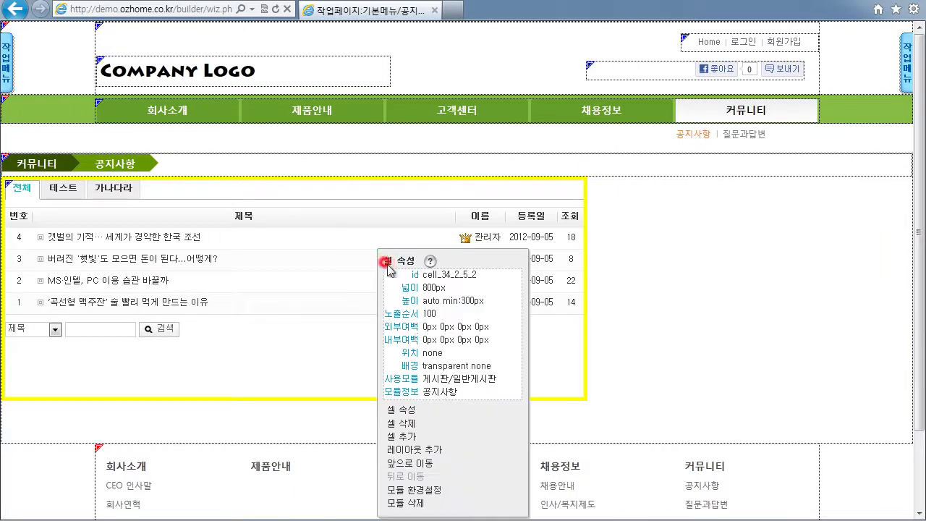
{"action": "left_click", "coordinate": [405, 413]}
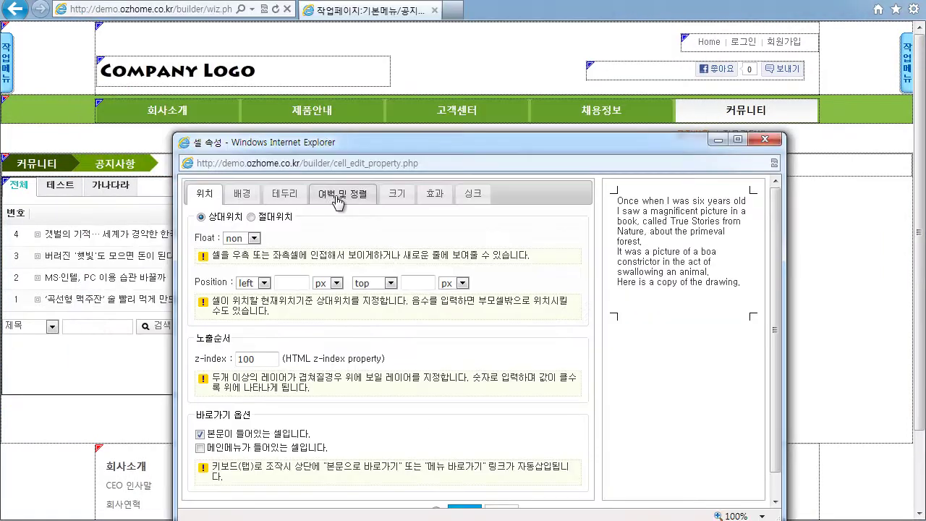
{"action": "left_click", "coordinate": [337, 199]}
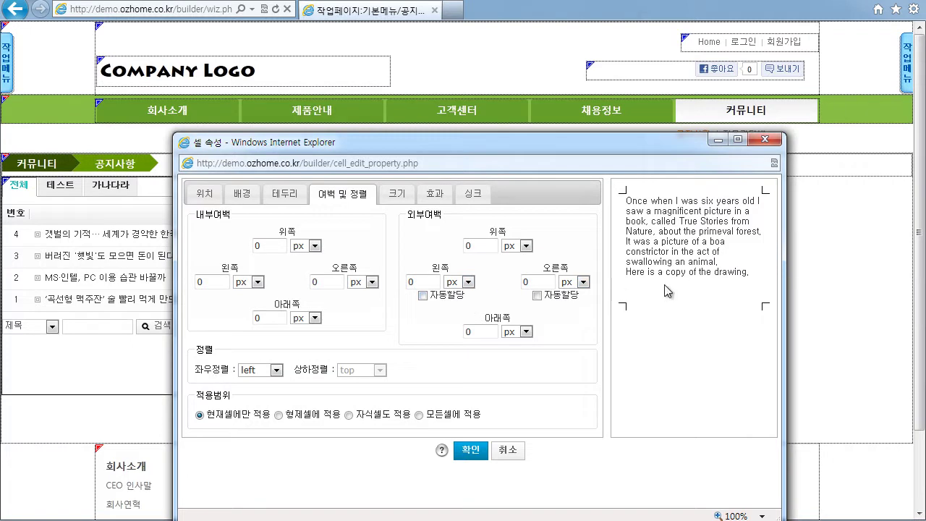
{"action": "left_click", "coordinate": [813, 297]}
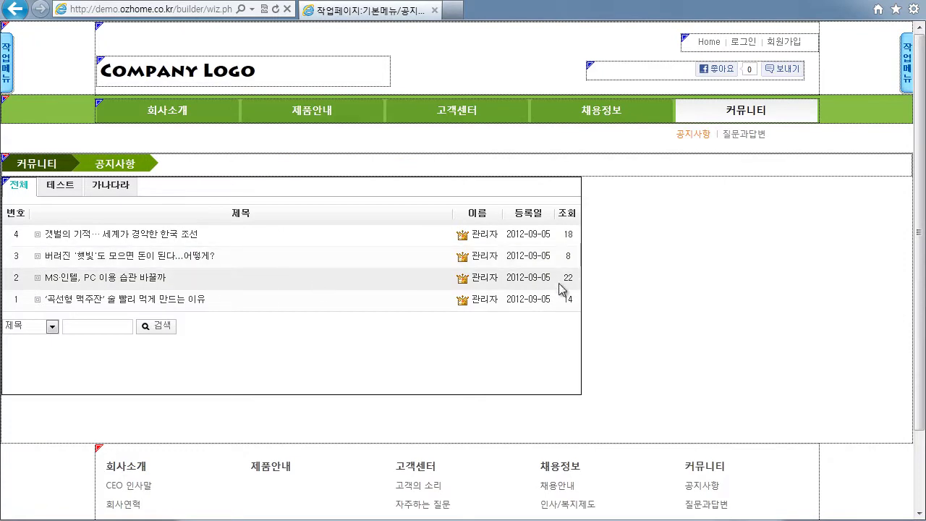
{"action": "right_click", "coordinate": [671, 269]}
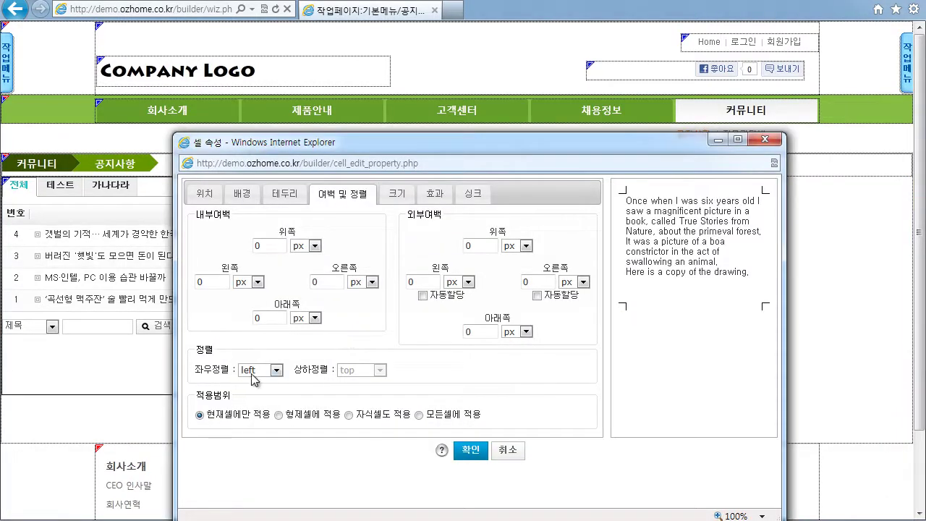
{"action": "left_click", "coordinate": [265, 375]}
{"action": "left_click", "coordinate": [258, 388]}
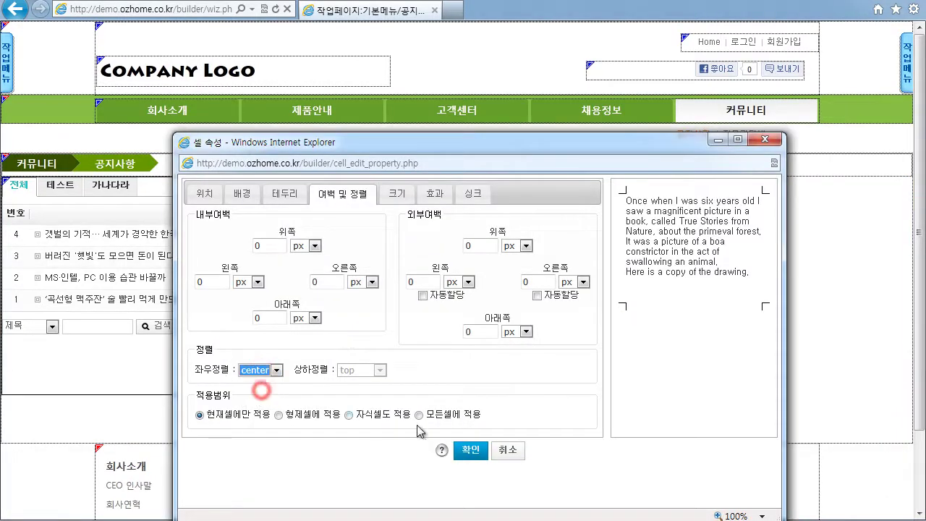
{"action": "left_click", "coordinate": [470, 450]}
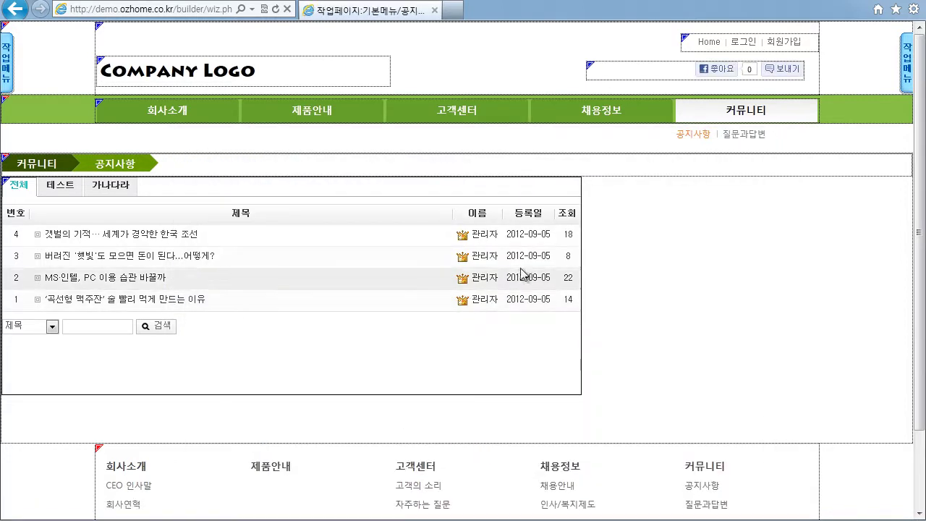
Set the notice board cell's horizontal alignment back to left in its padding and alignment properties
{"action": "left_click", "coordinate": [615, 253]}
{"action": "left_click", "coordinate": [457, 266]}
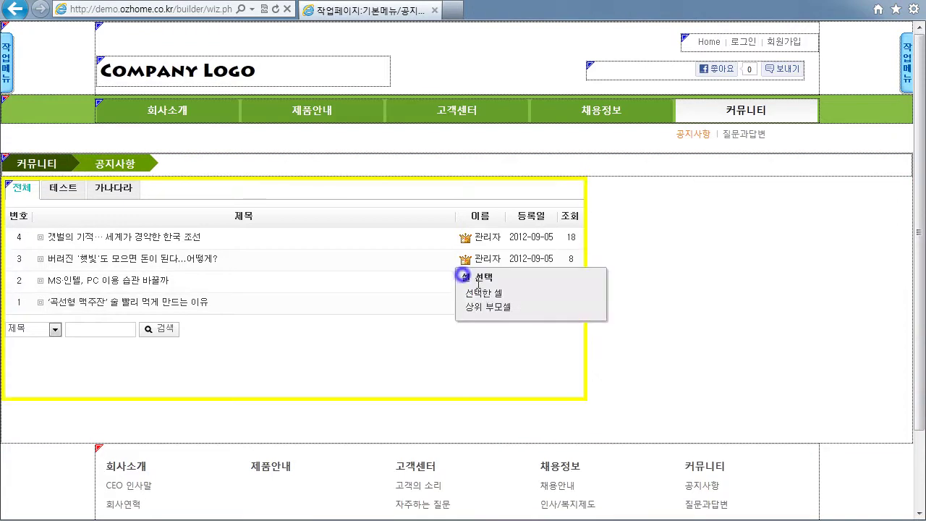
{"action": "left_click", "coordinate": [477, 289]}
{"action": "left_click", "coordinate": [505, 409]}
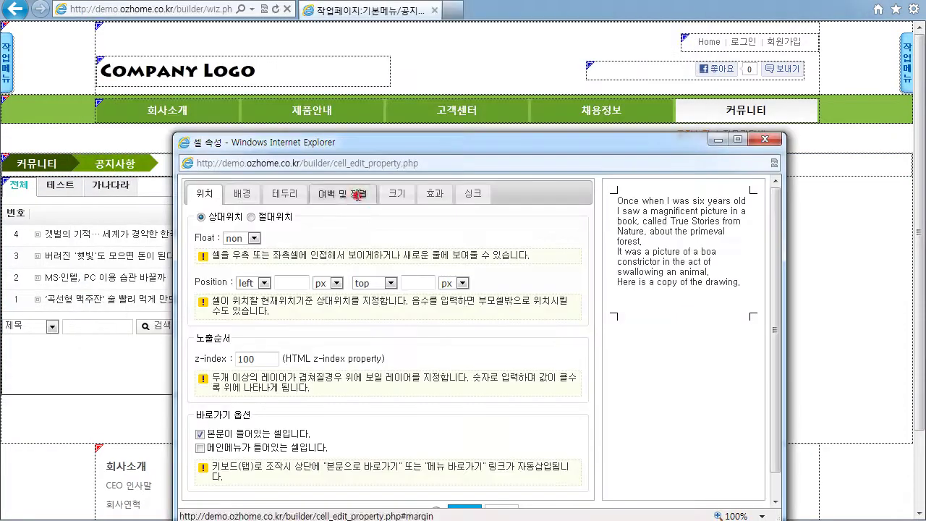
{"action": "left_click", "coordinate": [318, 192]}
{"action": "left_click", "coordinate": [276, 371]}
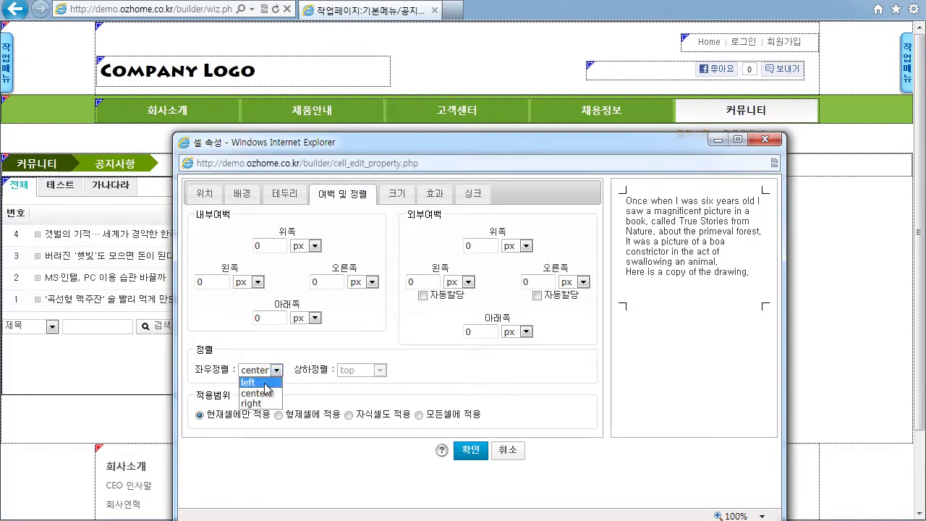
{"action": "left_click", "coordinate": [264, 384]}
{"action": "left_click_drag", "start_coordinate": [402, 139], "coordinate": [522, 284]}
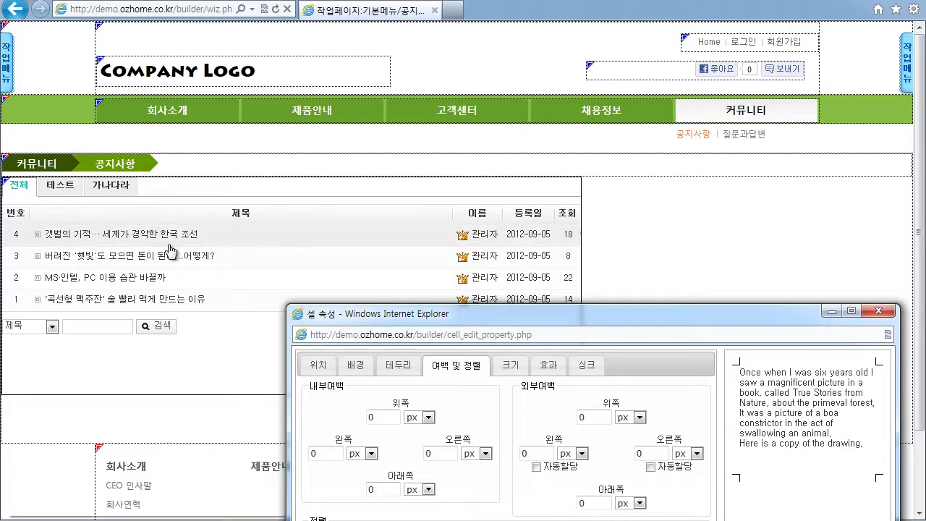
{"action": "left_click", "coordinate": [650, 312]}
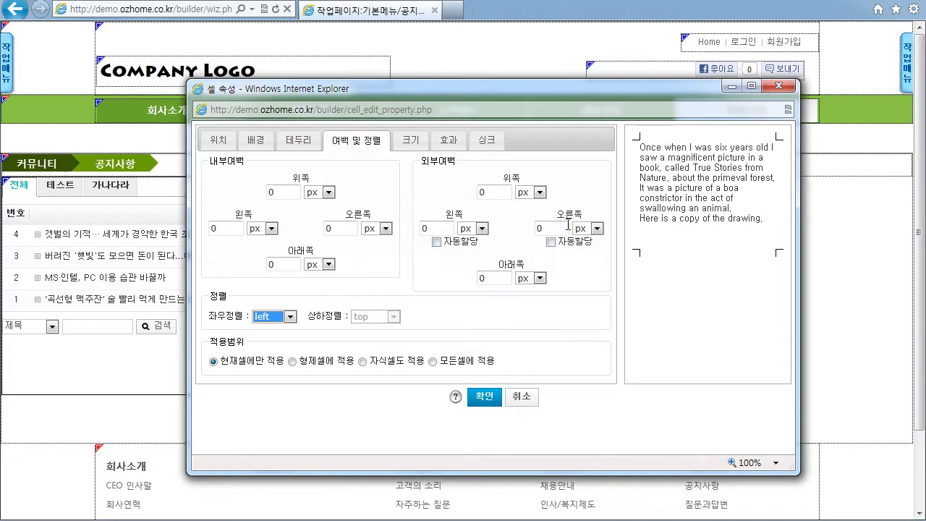
Make the notice board cell's left and right outer margins automatic and apply the change to the current cell only
{"action": "left_click", "coordinate": [436, 242]}
{"action": "left_click", "coordinate": [550, 242]}
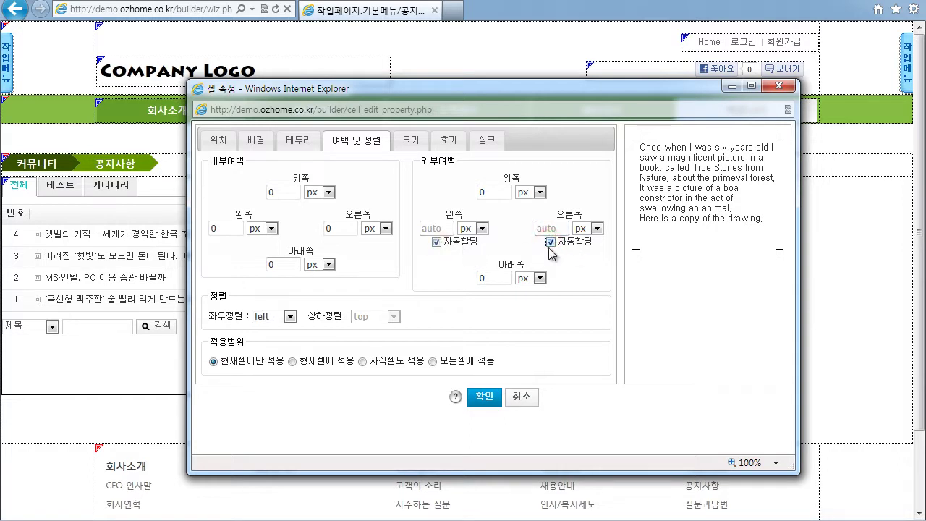
{"action": "left_click", "coordinate": [410, 139]}
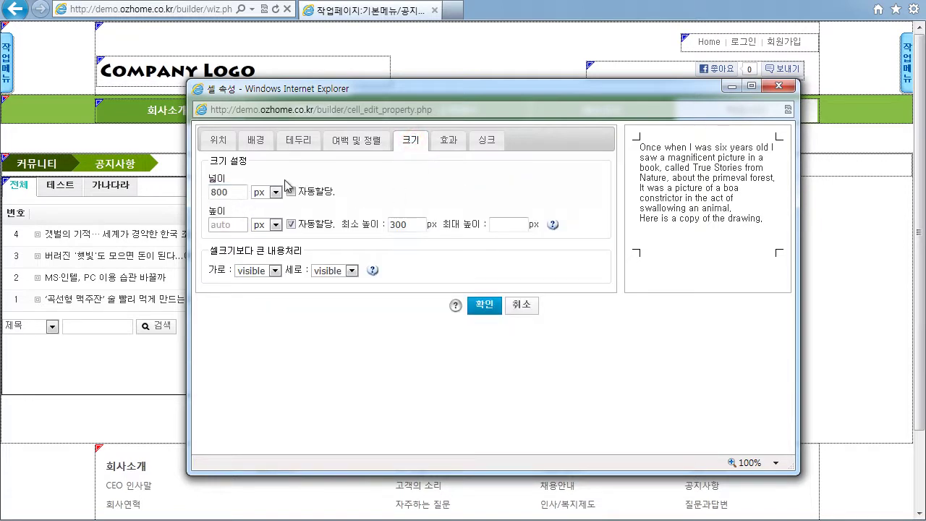
{"action": "left_click", "coordinate": [351, 139]}
{"action": "left_click", "coordinate": [836, 266]}
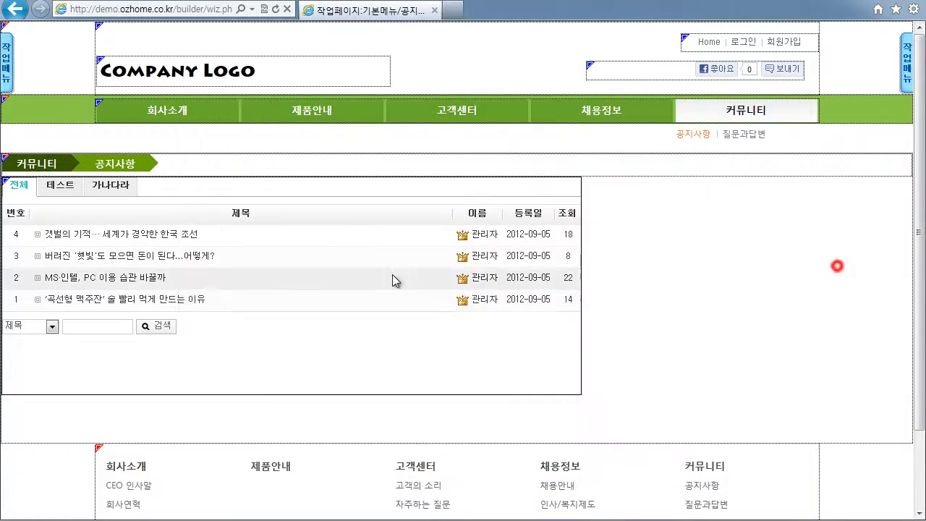
{"action": "left_click", "coordinate": [571, 303]}
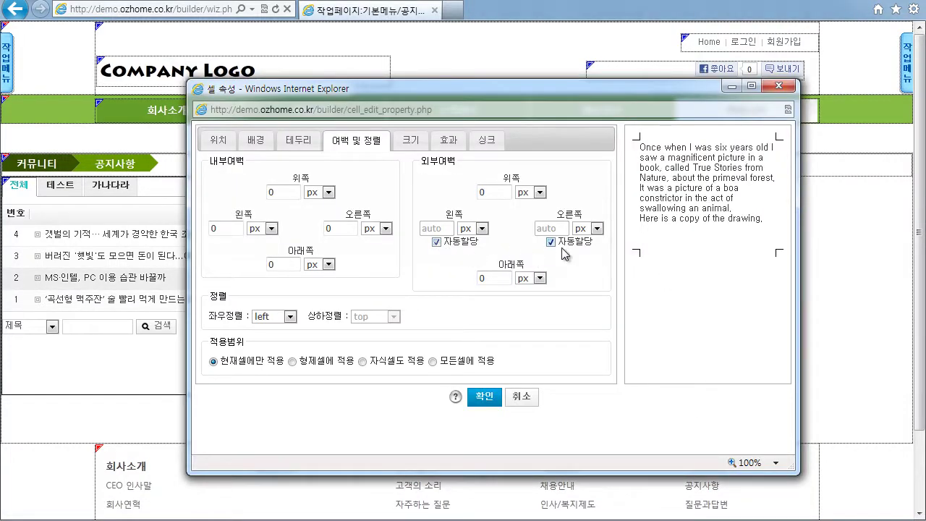
{"action": "left_click", "coordinate": [483, 396]}
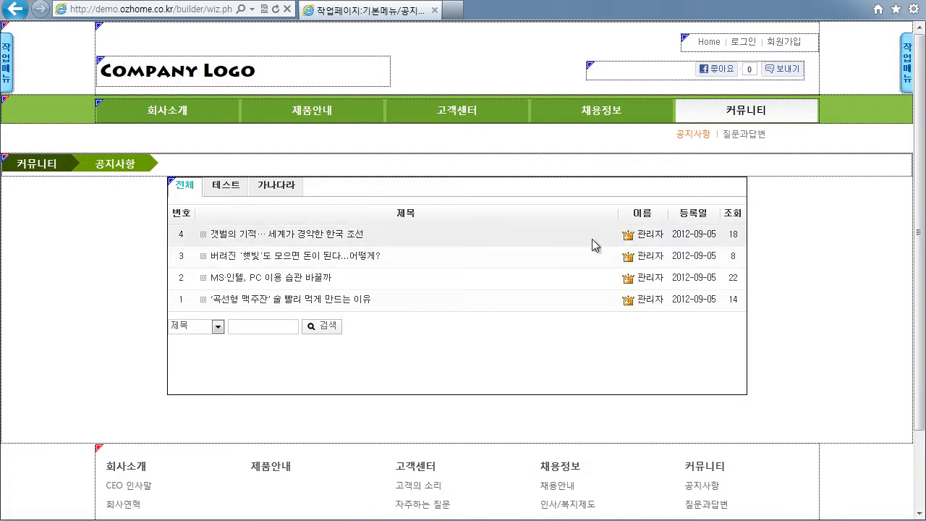
Keep only the notice board cell's left outer margin automatic, with the right outer margin at 0 px, and apply
{"action": "right_click", "coordinate": [424, 265]}
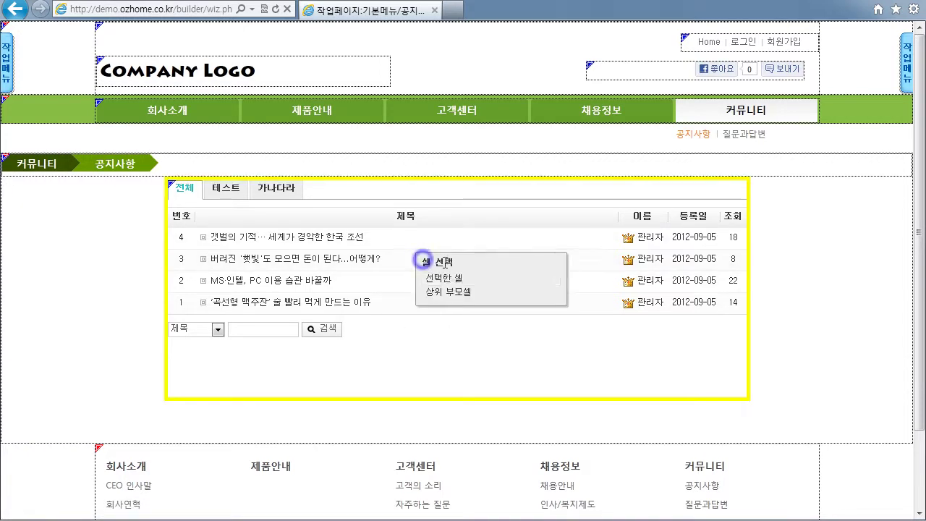
{"action": "left_click", "coordinate": [449, 275]}
{"action": "left_click", "coordinate": [475, 409]}
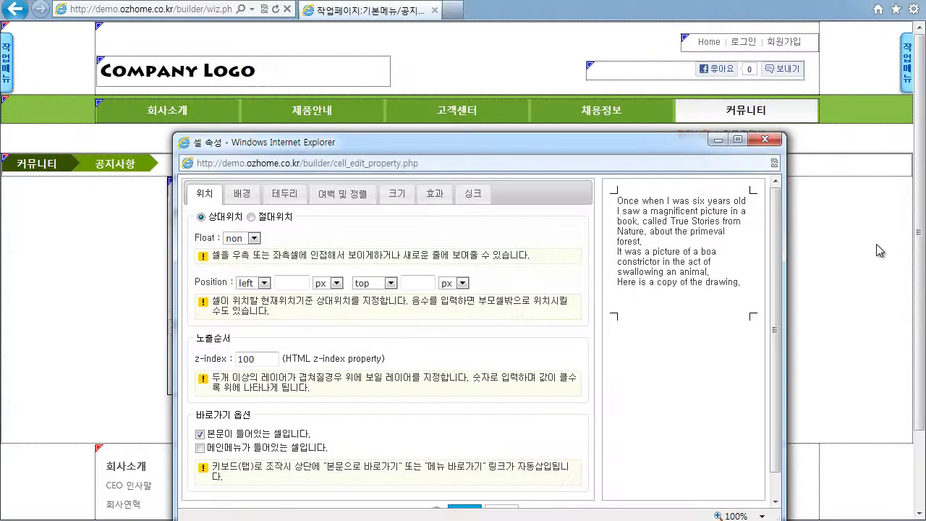
{"action": "left_click", "coordinate": [343, 194]}
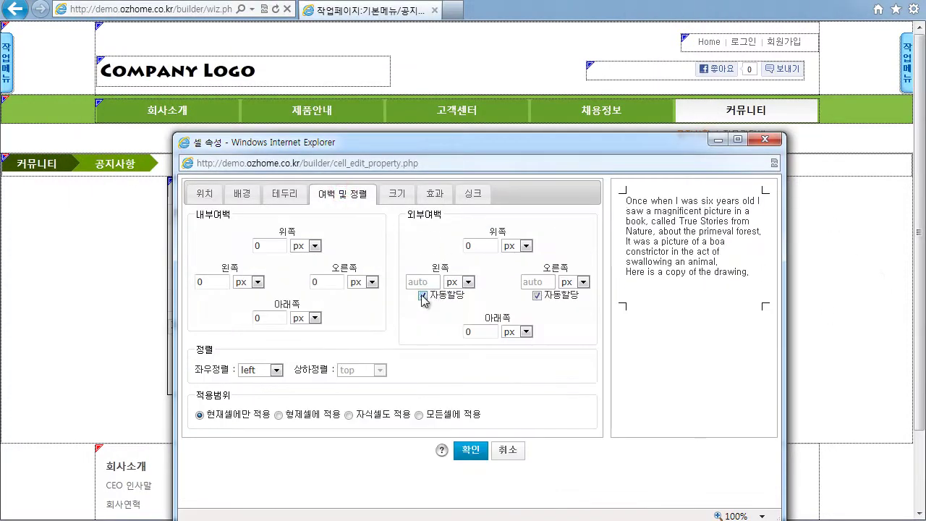
{"action": "left_click", "coordinate": [422, 296]}
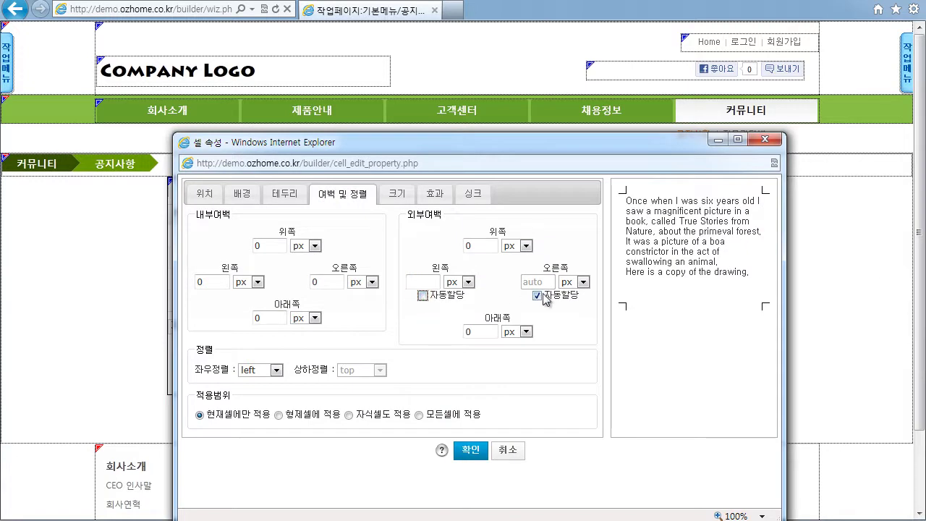
{"action": "left_click", "coordinate": [536, 295]}
{"action": "left_click", "coordinate": [422, 295]}
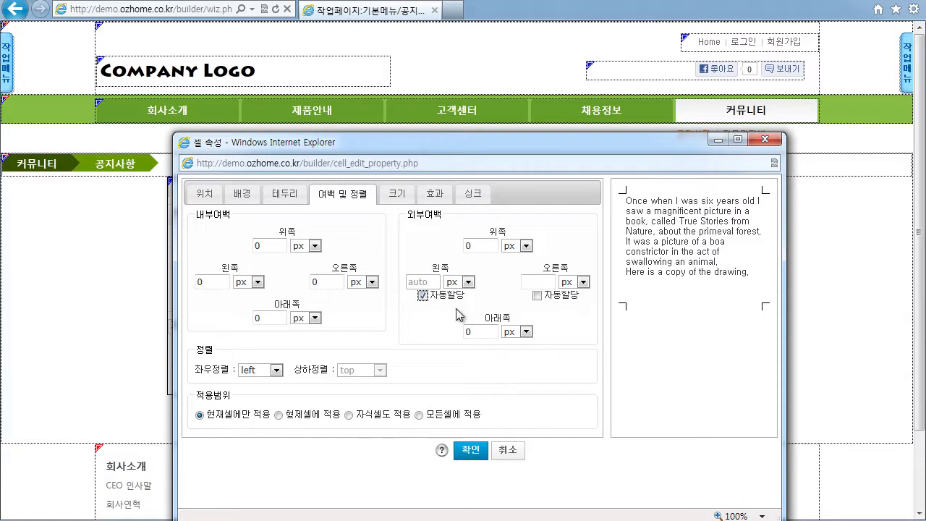
{"action": "left_click", "coordinate": [475, 463]}
{"action": "left_click", "coordinate": [511, 345]}
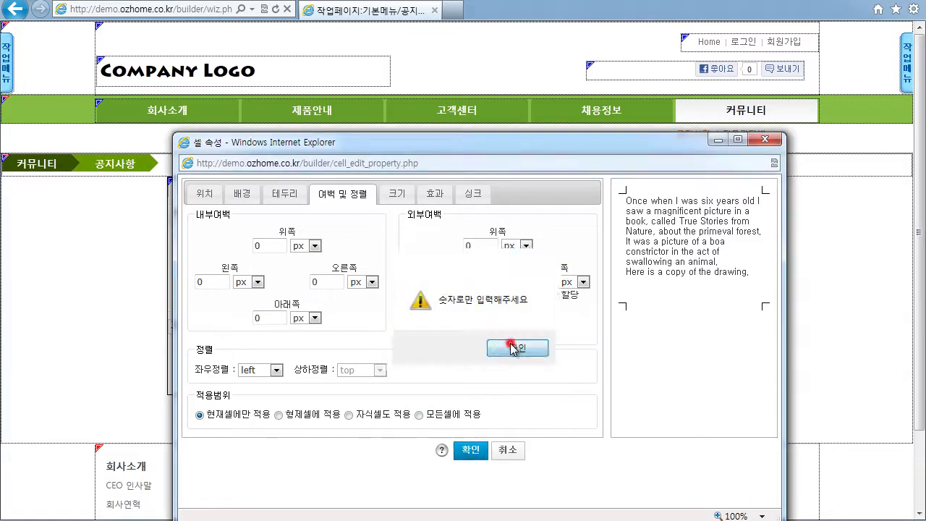
{"action": "left_click", "coordinate": [470, 449]}
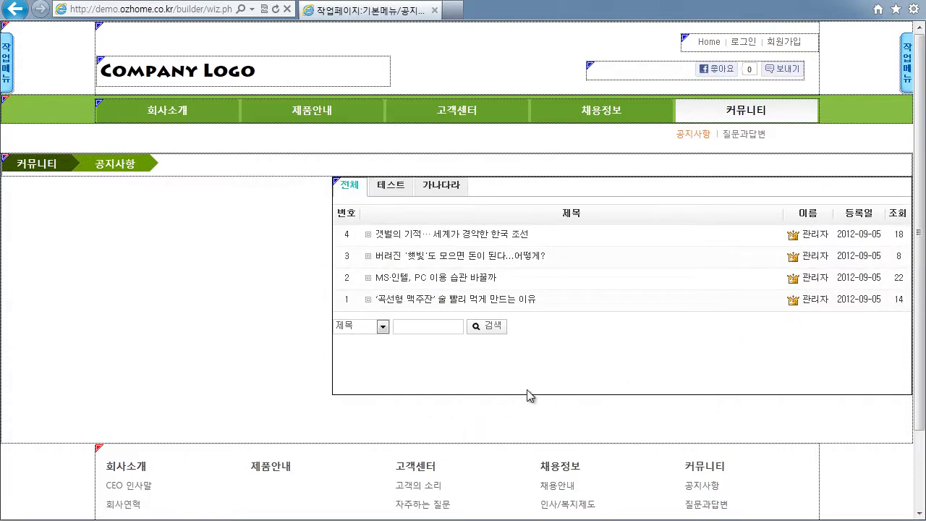
Check the notice board cell's width setting together with its left and right outer margins
{"action": "left_click", "coordinate": [557, 255]}
{"action": "left_click", "coordinate": [578, 271]}
{"action": "left_click", "coordinate": [601, 409]}
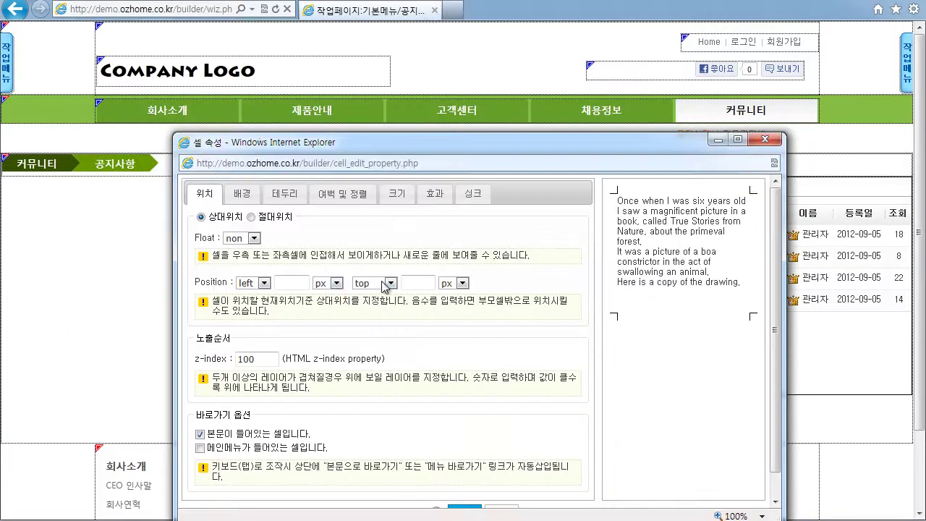
{"action": "left_click", "coordinate": [398, 192]}
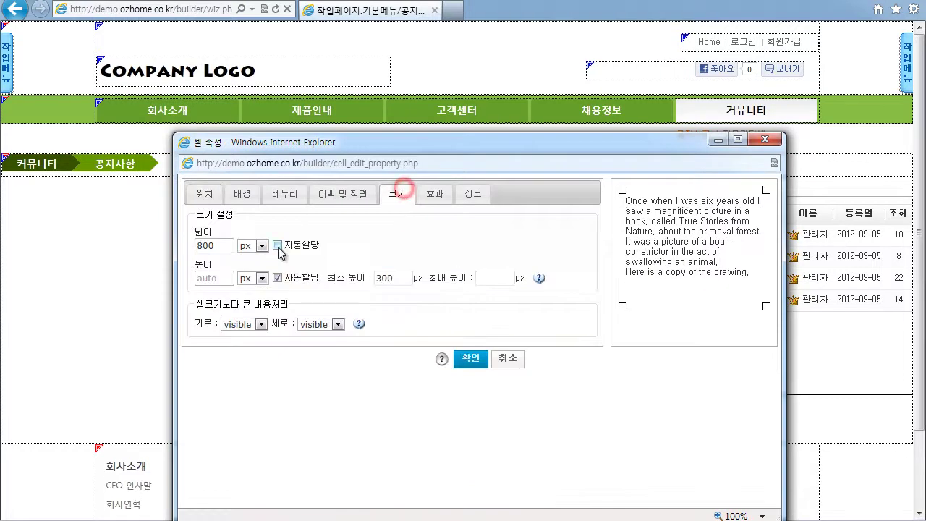
{"action": "left_click", "coordinate": [337, 194]}
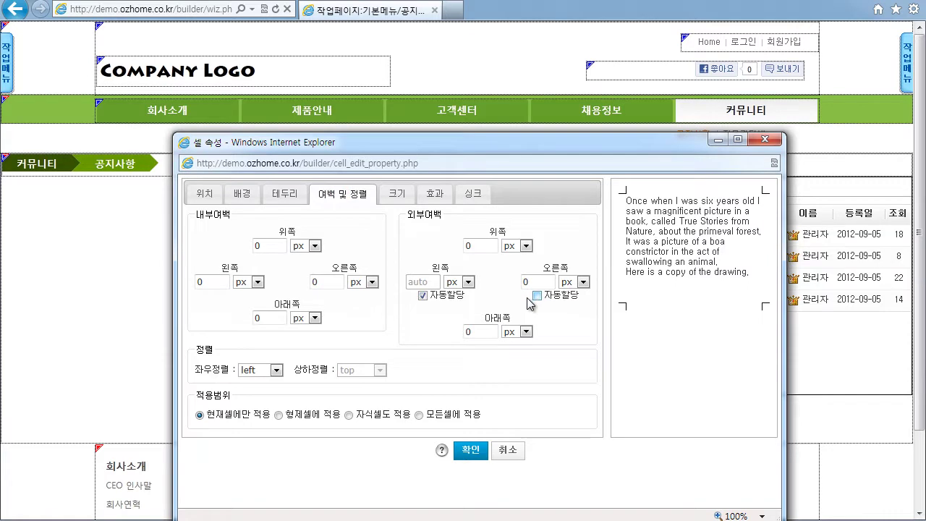
Turn off automatic height for the notice board cell, set its height to 100 px and apply
{"action": "left_click", "coordinate": [396, 195]}
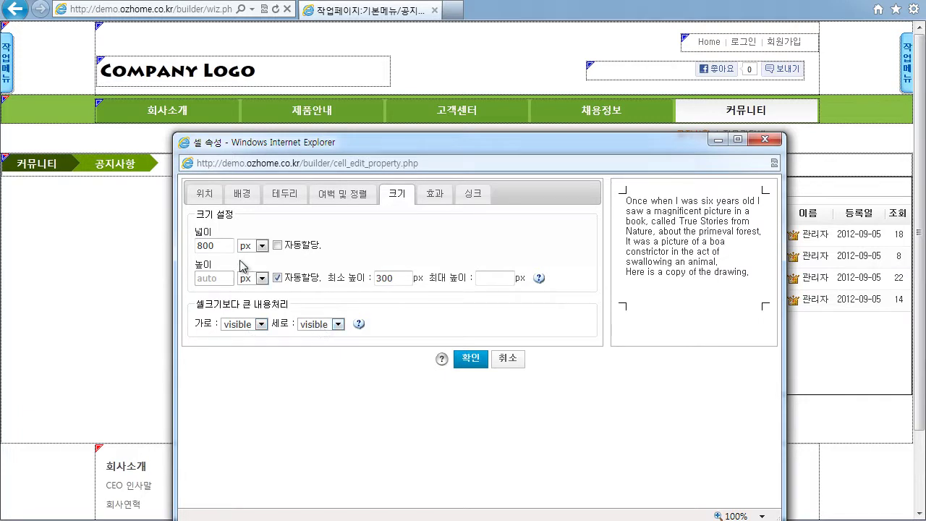
{"action": "left_click", "coordinate": [278, 279]}
{"action": "left_click", "coordinate": [212, 277]}
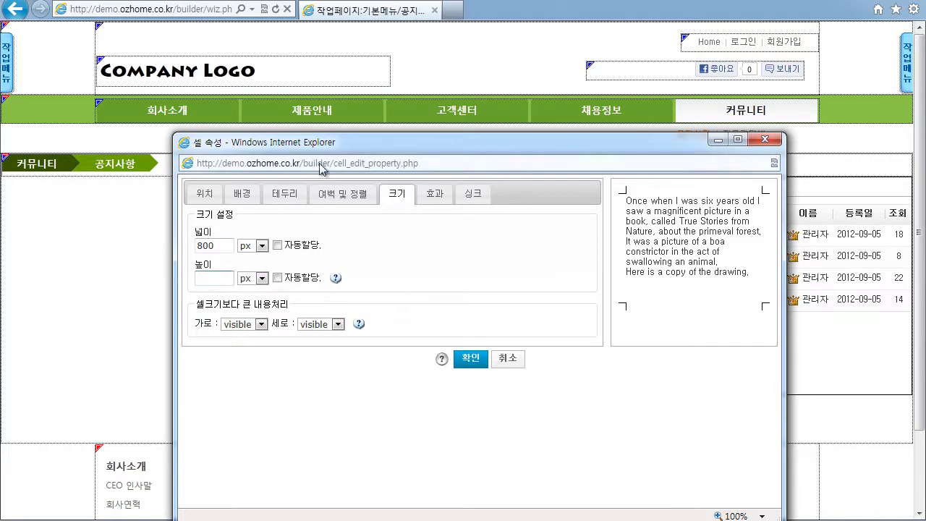
{"action": "left_click_drag", "start_coordinate": [352, 145], "coordinate": [157, 108]}
{"action": "right_click", "coordinate": [632, 246]}
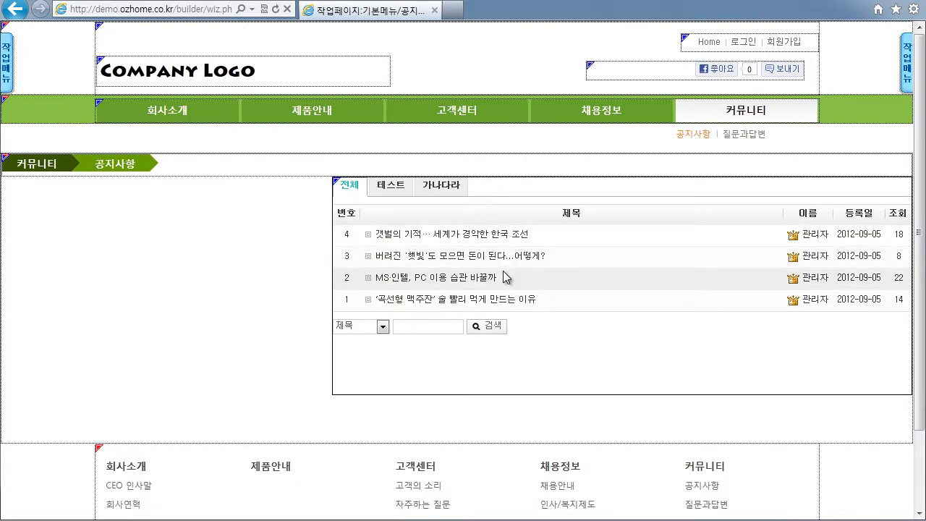
{"action": "key", "text": "alt+Tab"}
{"action": "left_click_drag", "start_coordinate": [22, 104], "coordinate": [149, 109]}
{"action": "left_click", "coordinate": [150, 248]}
{"action": "type", "text": "100"}
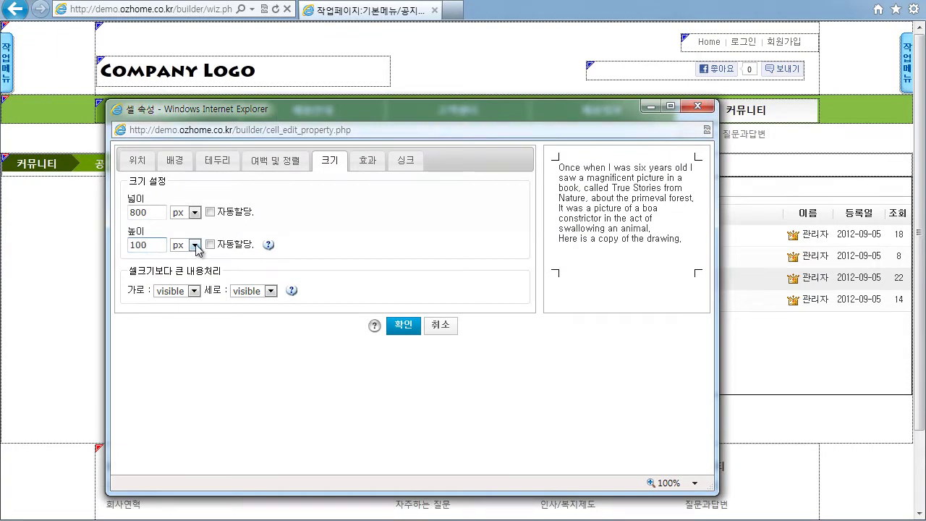
{"action": "left_click", "coordinate": [402, 325]}
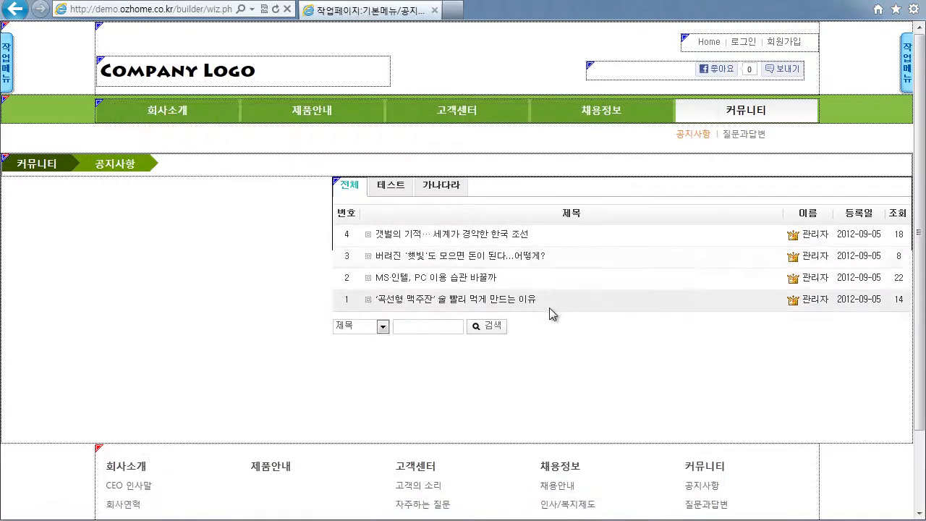
Set the vertical handling of content larger than the notice board cell to hidden and apply
{"action": "right_click", "coordinate": [396, 197]}
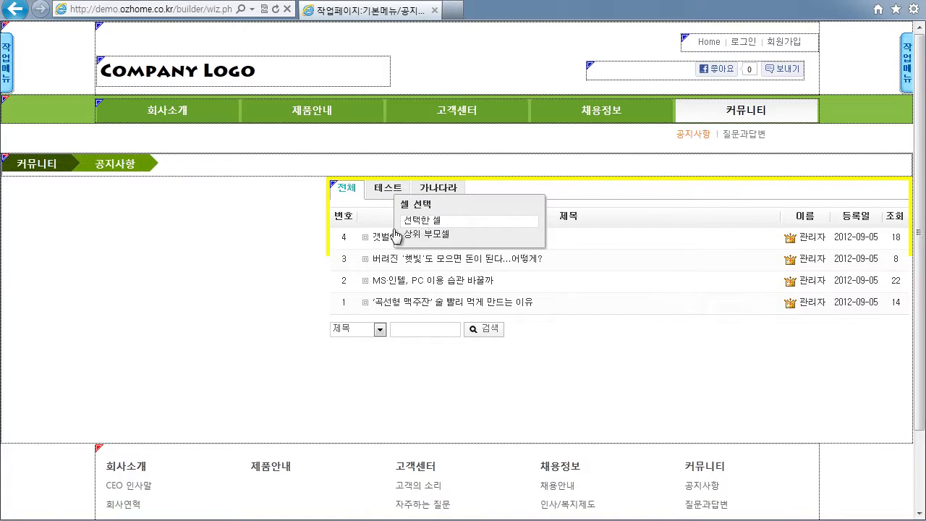
{"action": "left_click", "coordinate": [420, 220]}
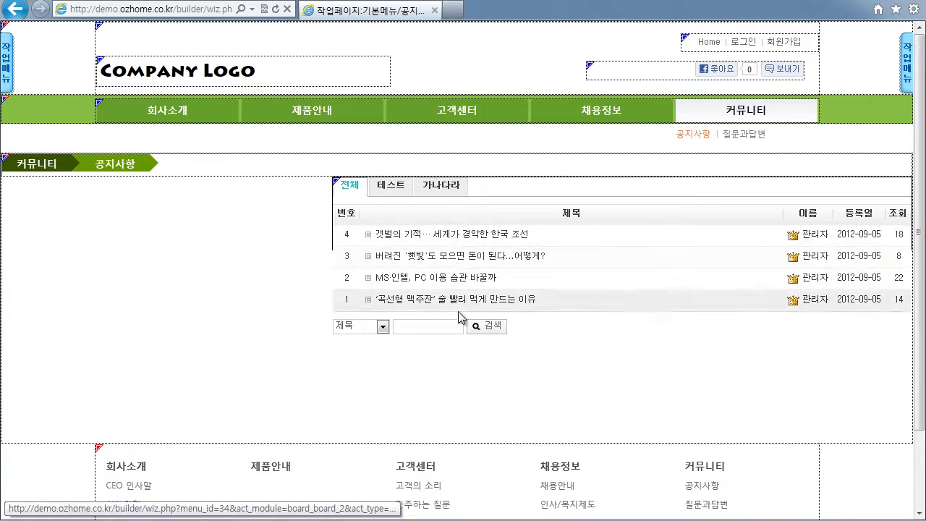
{"action": "right_click", "coordinate": [431, 210]}
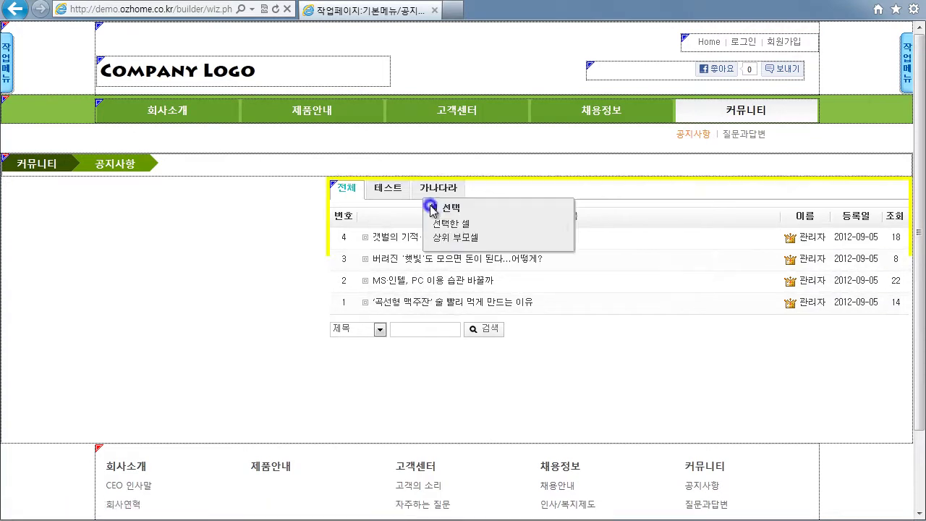
{"action": "left_click", "coordinate": [431, 201]}
{"action": "left_click", "coordinate": [480, 379]}
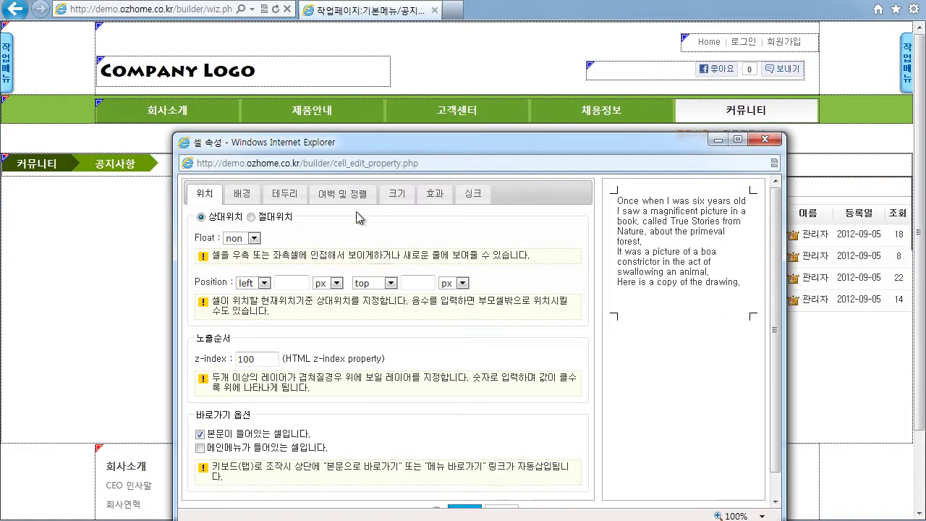
{"action": "left_click", "coordinate": [396, 193]}
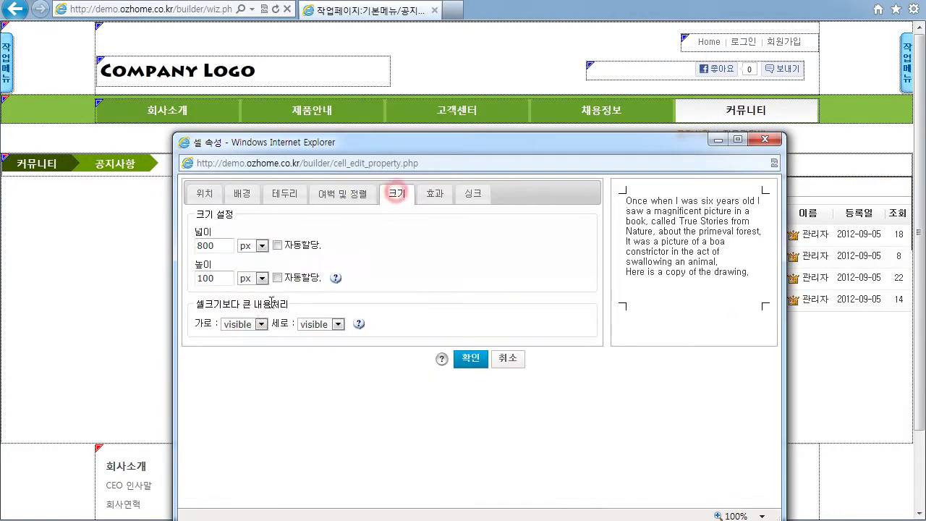
{"action": "left_click", "coordinate": [325, 327]}
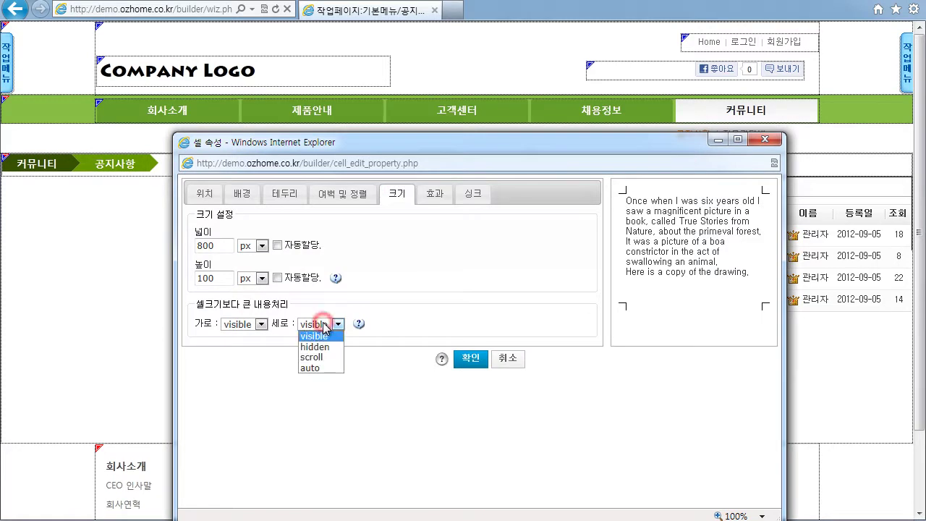
{"action": "left_click", "coordinate": [320, 348]}
{"action": "left_click", "coordinate": [470, 358]}
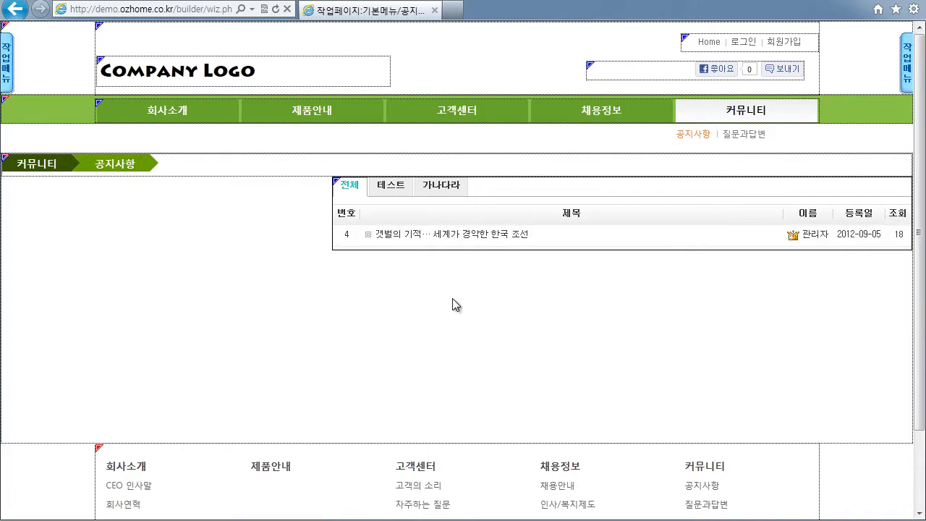
Set the vertical handling of content larger than the notice board cell to scroll and apply
{"action": "right_click", "coordinate": [465, 203]}
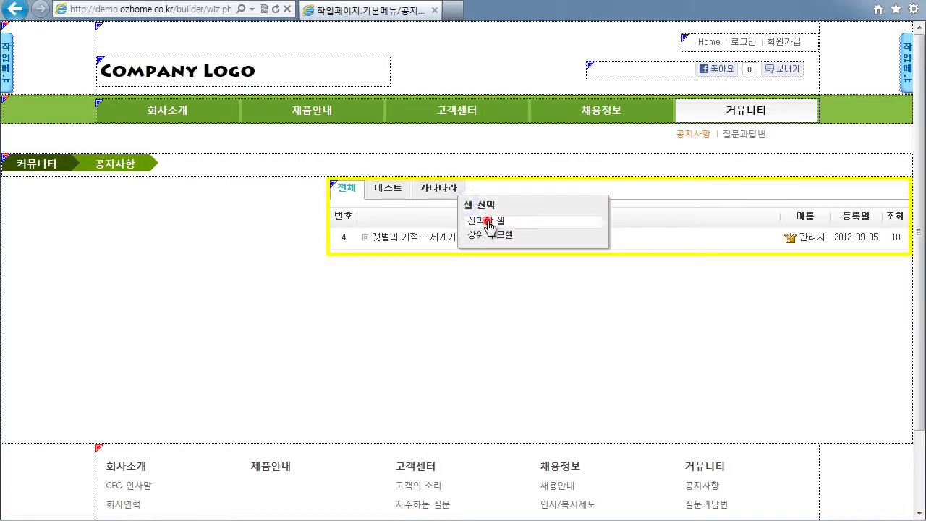
{"action": "left_click", "coordinate": [489, 220]}
{"action": "left_click", "coordinate": [505, 375]}
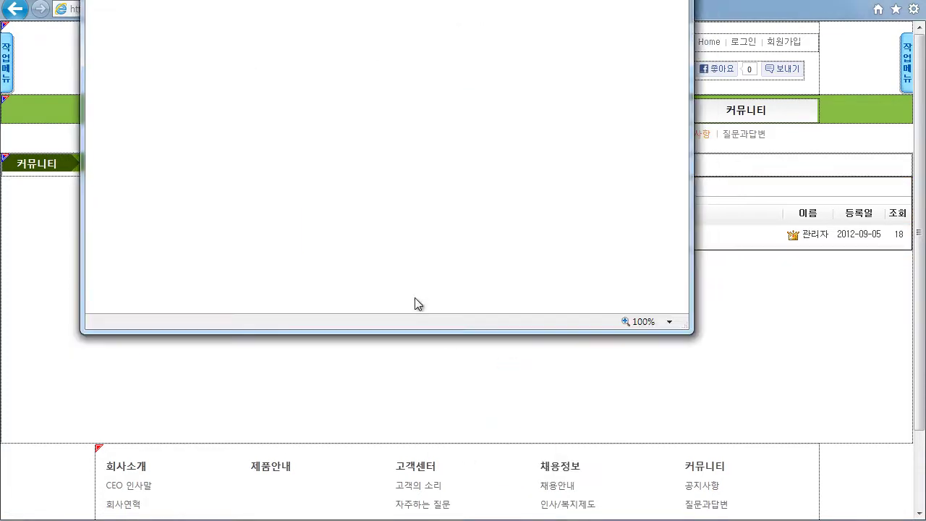
{"action": "left_click", "coordinate": [396, 194]}
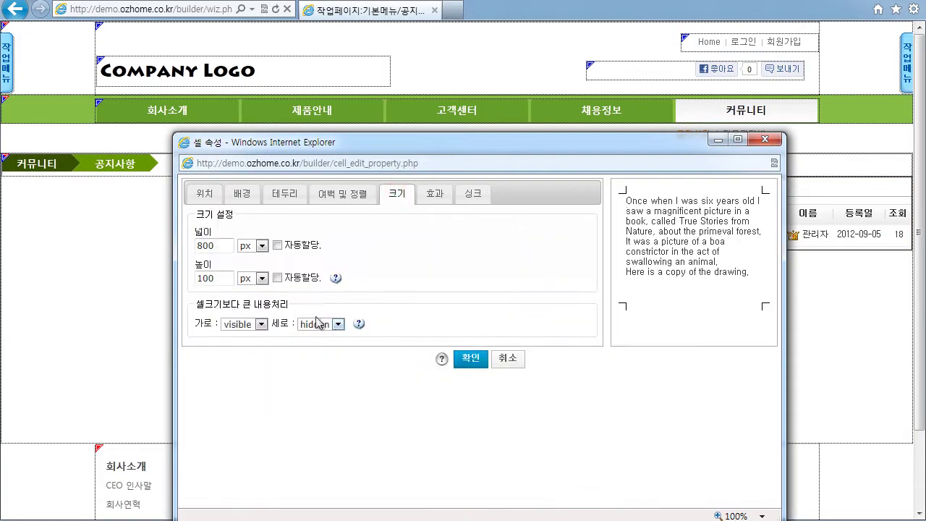
{"action": "left_click", "coordinate": [337, 324]}
{"action": "left_click", "coordinate": [321, 358]}
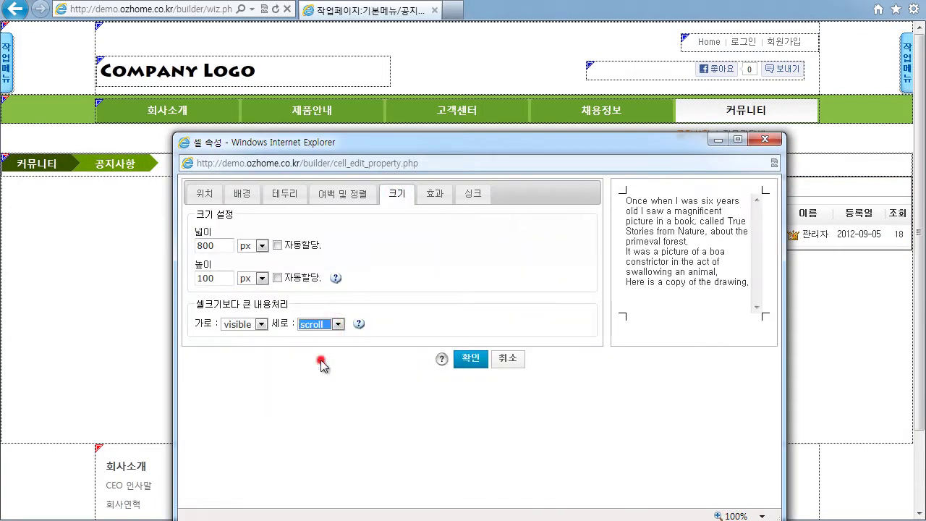
{"action": "left_click", "coordinate": [470, 359]}
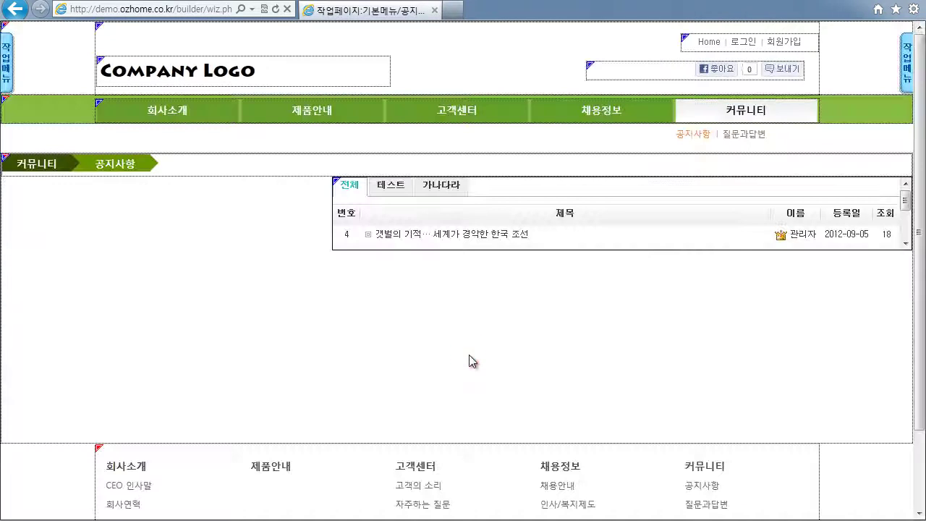
Scroll through the notice board cell's content down to its search field and back to the first row
{"action": "left_click_drag", "start_coordinate": [909, 207], "coordinate": [908, 240]}
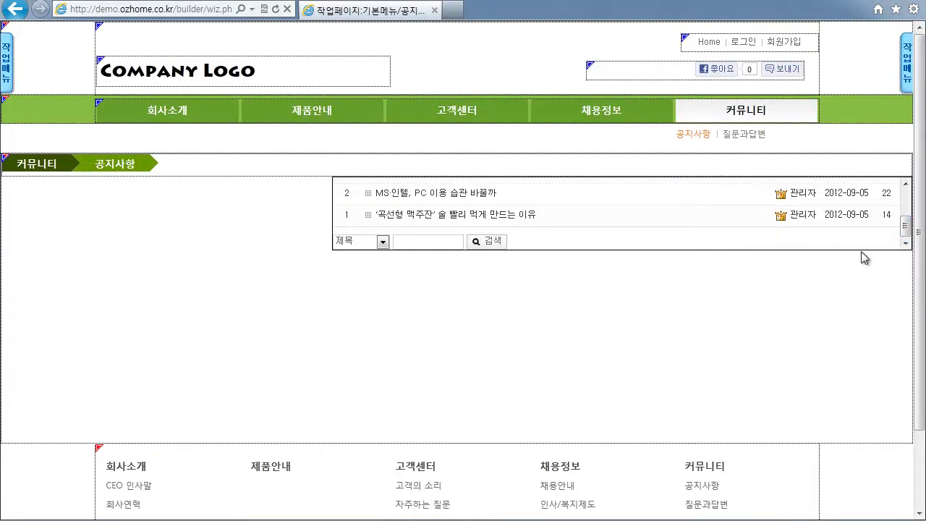
{"action": "left_click_drag", "start_coordinate": [904, 226], "coordinate": [908, 193]}
{"action": "scroll", "coordinate": [905, 217], "scroll_direction": "down", "scroll_amount": 3}
{"action": "scroll", "coordinate": [904, 203], "scroll_direction": "up", "scroll_amount": 3}
{"action": "left_click_drag", "start_coordinate": [906, 193], "coordinate": [910, 198]}
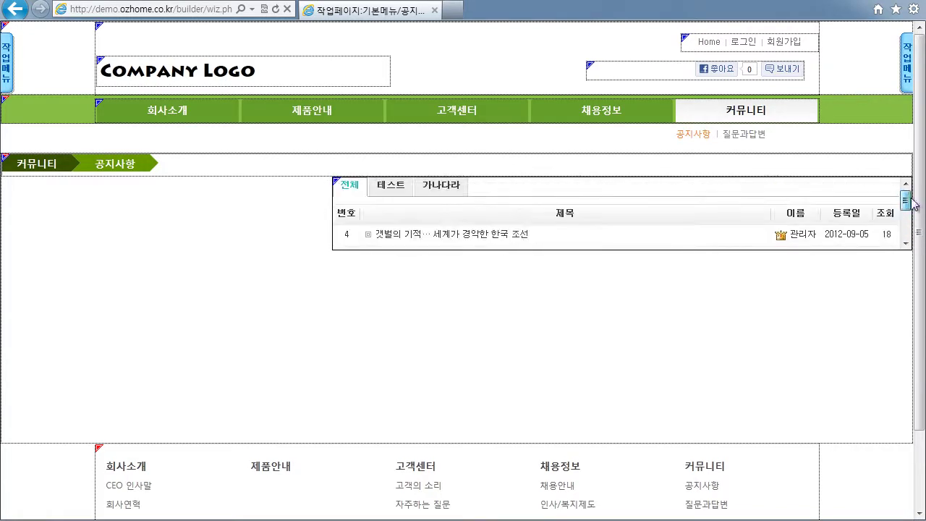
Set the vertical handling of content larger than the notice board cell to auto, apply and try the cell's scrollbar
{"action": "right_click", "coordinate": [460, 211]}
{"action": "left_click", "coordinate": [489, 231]}
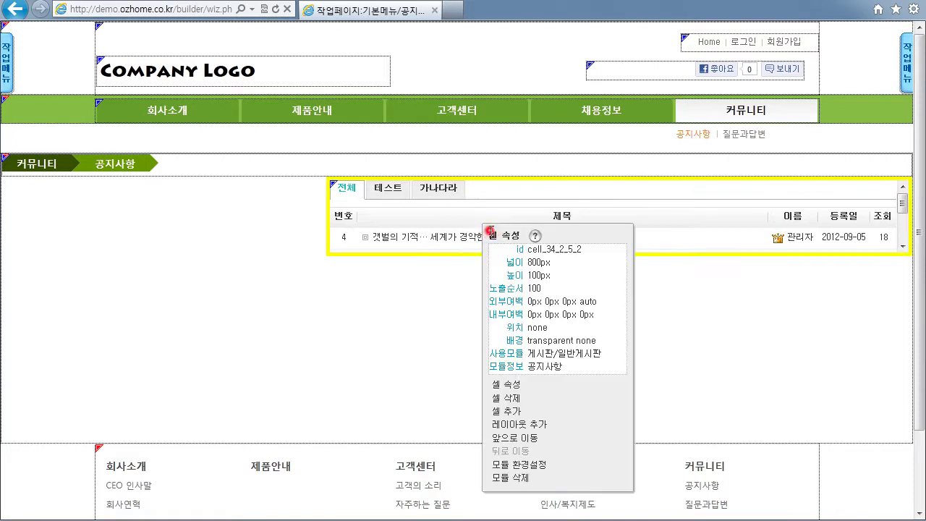
{"action": "left_click", "coordinate": [519, 386]}
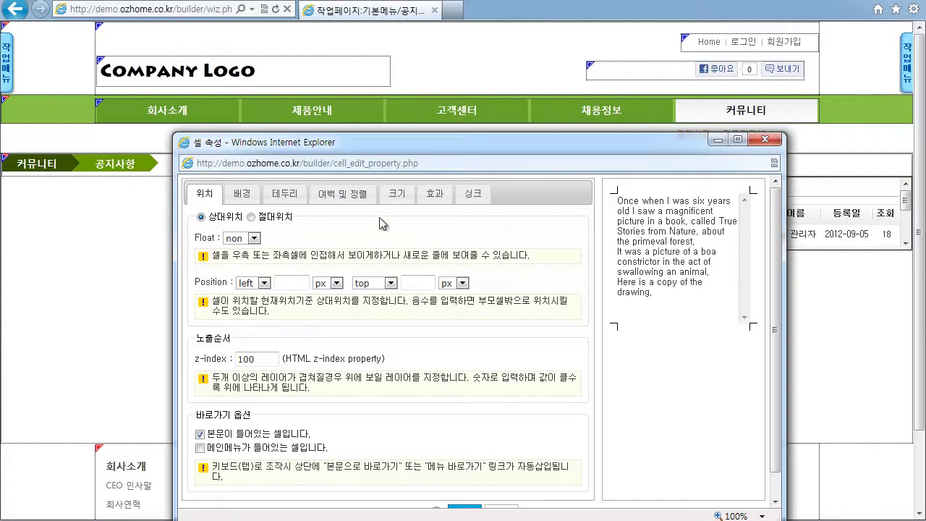
{"action": "left_click", "coordinate": [397, 194]}
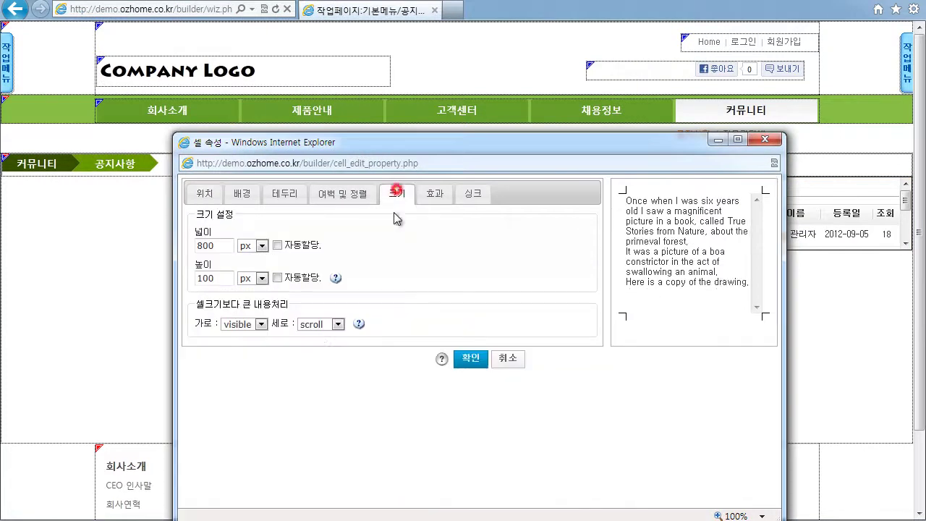
{"action": "left_click", "coordinate": [337, 325]}
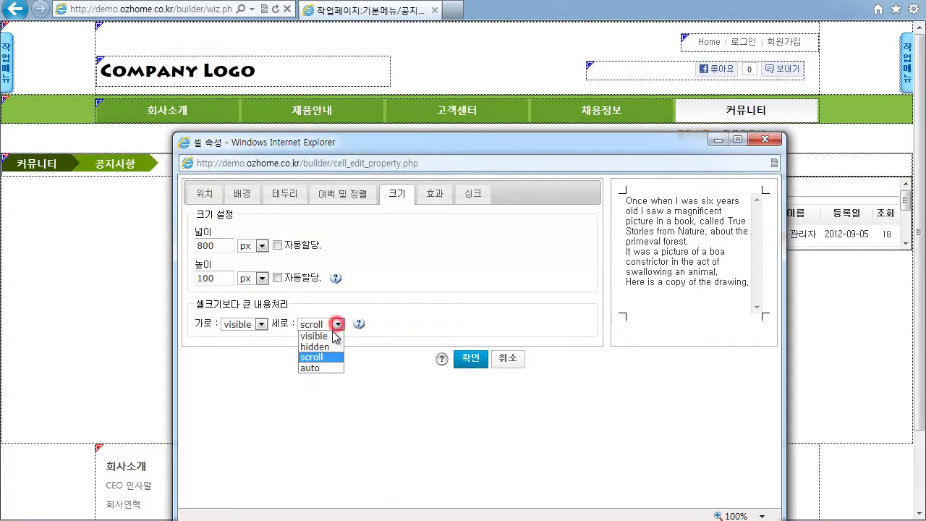
{"action": "left_click", "coordinate": [317, 370]}
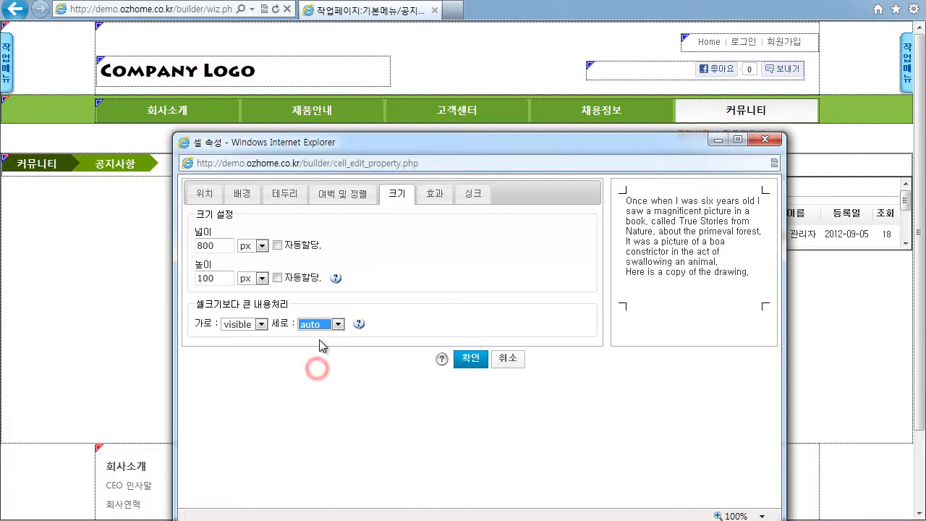
{"action": "left_click", "coordinate": [466, 358]}
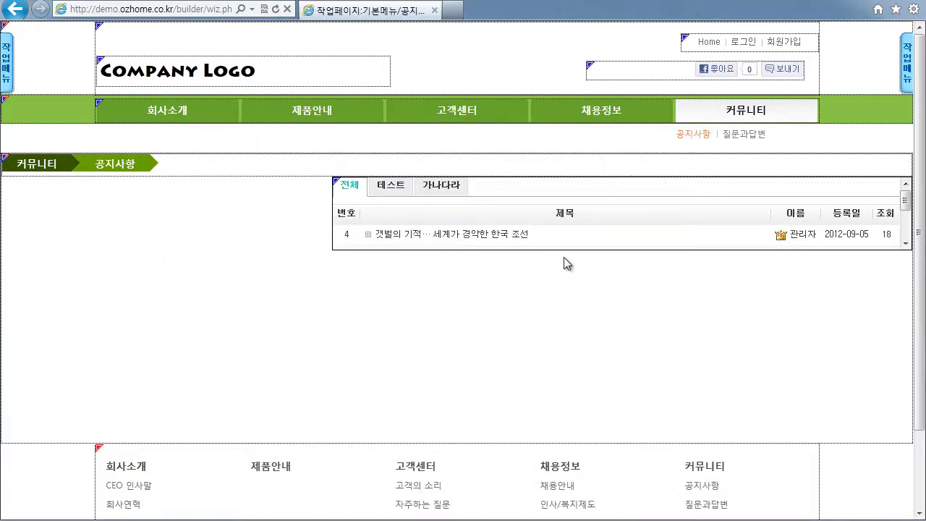
{"action": "mouse_move", "coordinate": [905, 200]}
{"action": "left_mouse_down"}
{"action": "mouse_move", "coordinate": [909, 221]}
{"action": "mouse_move", "coordinate": [910, 199]}
{"action": "left_mouse_up"}
Set the notice board cell's height to 300 px and apply
{"action": "right_click", "coordinate": [480, 218]}
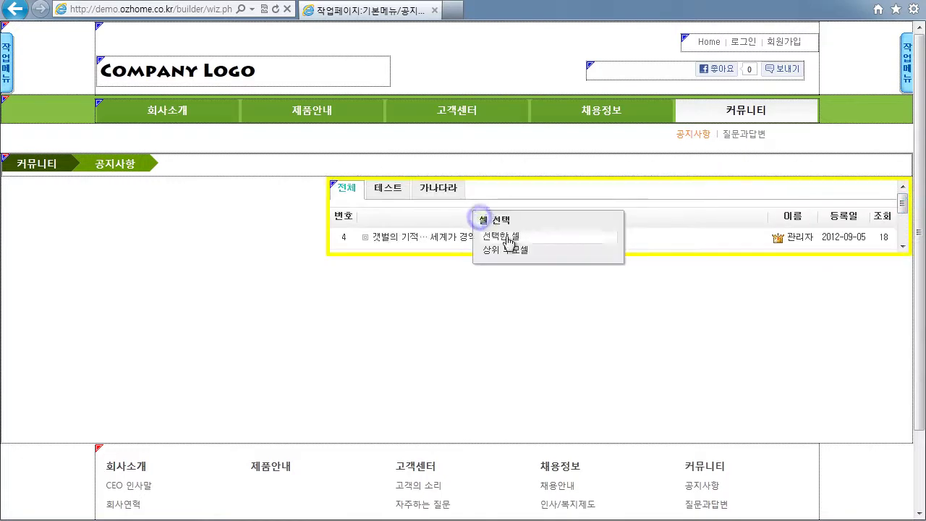
{"action": "left_click", "coordinate": [503, 235]}
{"action": "left_click", "coordinate": [530, 391]}
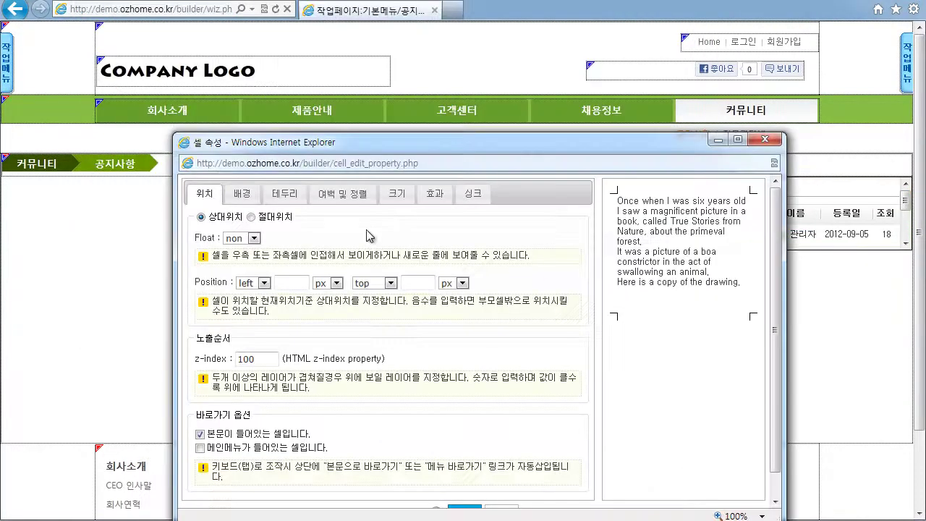
{"action": "left_click", "coordinate": [396, 193]}
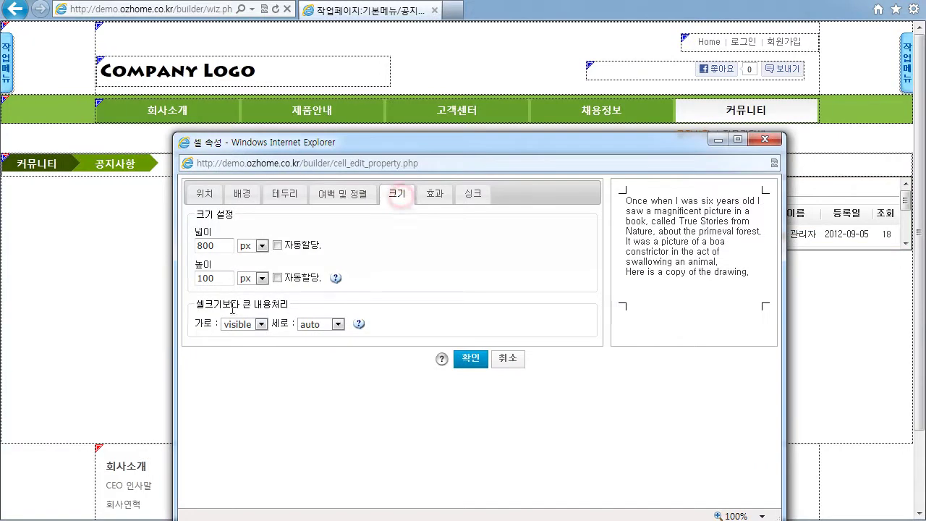
{"action": "double_click", "coordinate": [225, 279]}
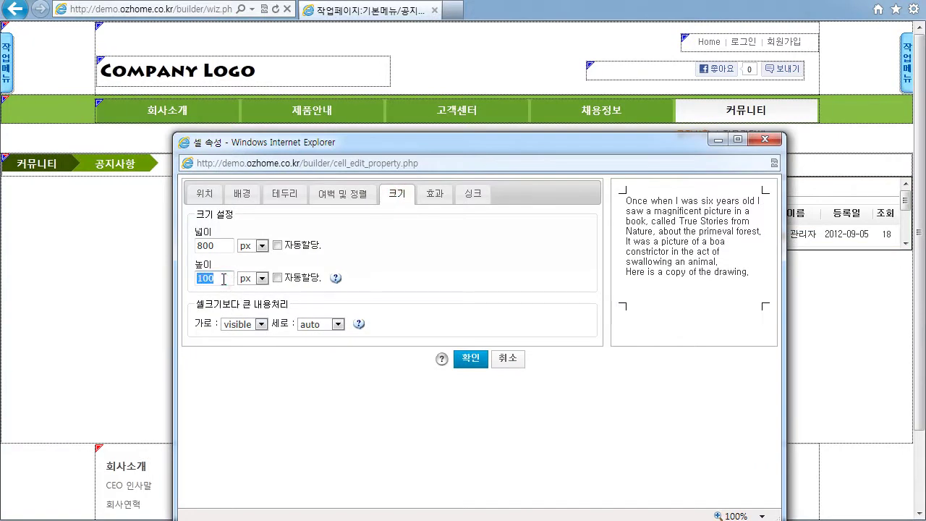
{"action": "type", "text": "300"}
{"action": "left_click", "coordinate": [470, 358]}
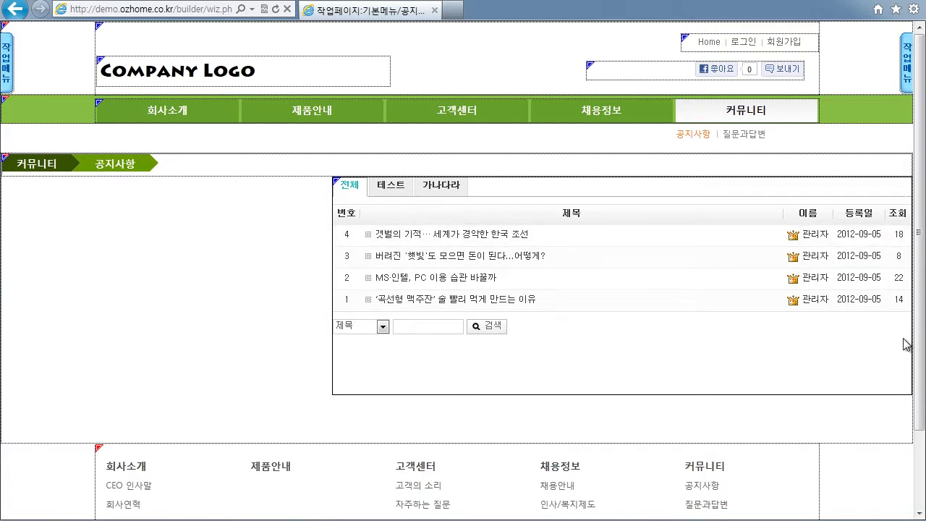
Open the size settings in the notice board cell's properties
{"action": "left_click", "coordinate": [479, 234]}
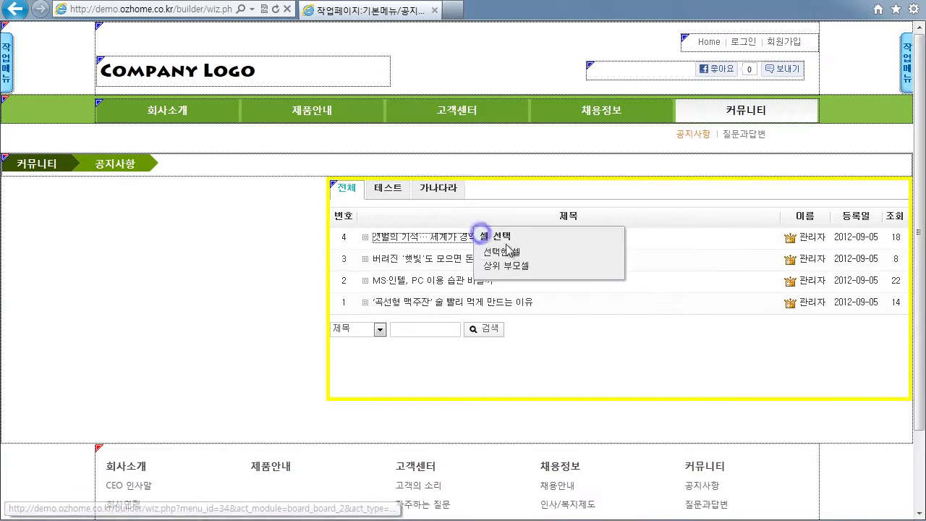
{"action": "left_click", "coordinate": [509, 253]}
{"action": "left_click", "coordinate": [531, 398]}
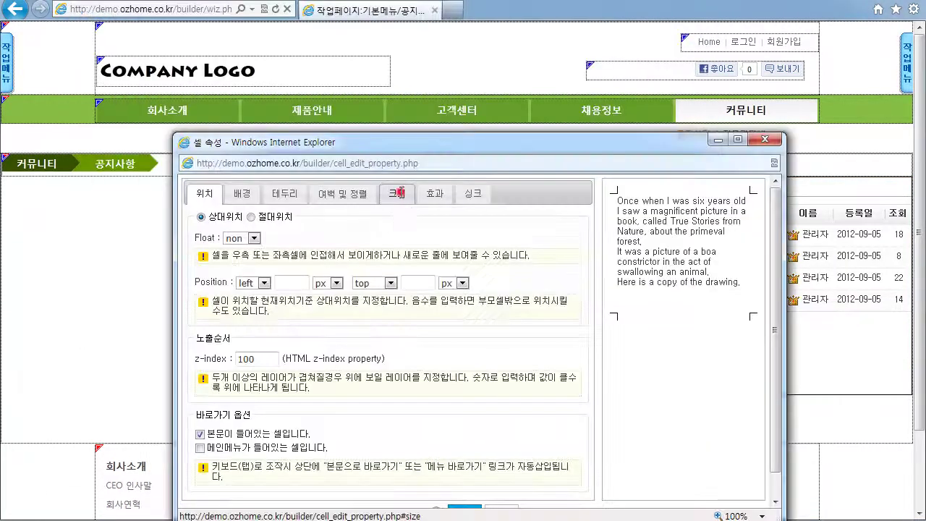
{"action": "left_click", "coordinate": [397, 193]}
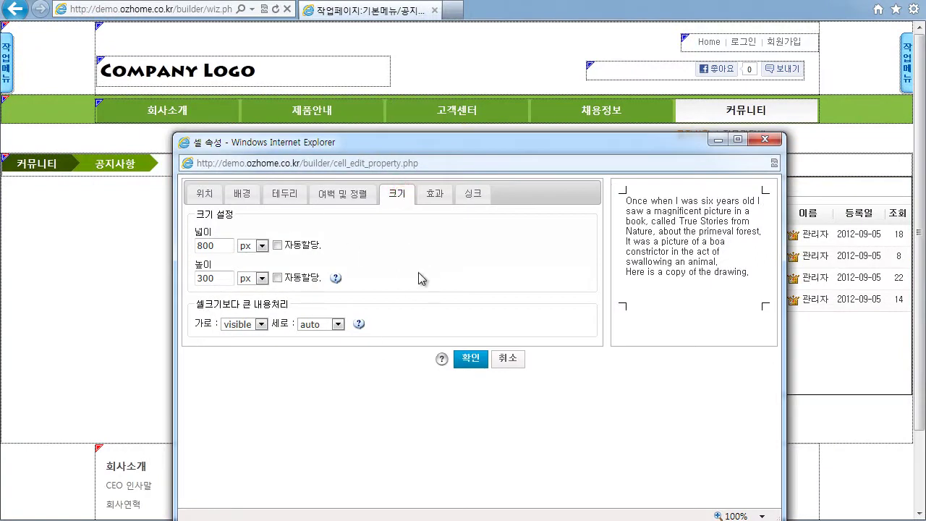